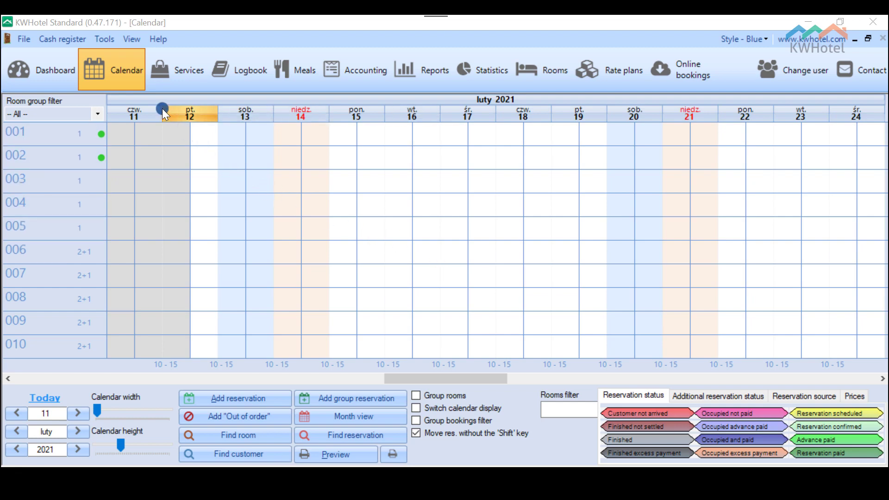
# Step: In the Configuration's Email settings, choose to send correspondence from the KWHotel email account
pyautogui.click(108, 41)
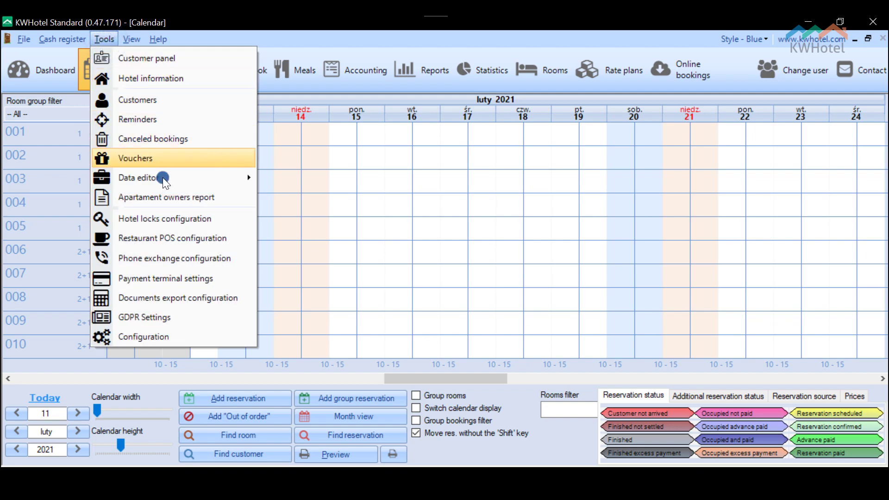
pyautogui.click(197, 335)
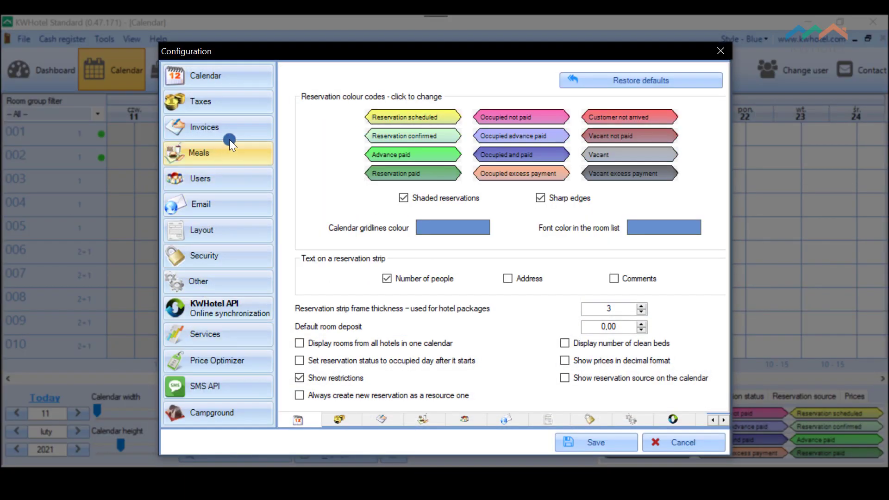
pyautogui.click(213, 194)
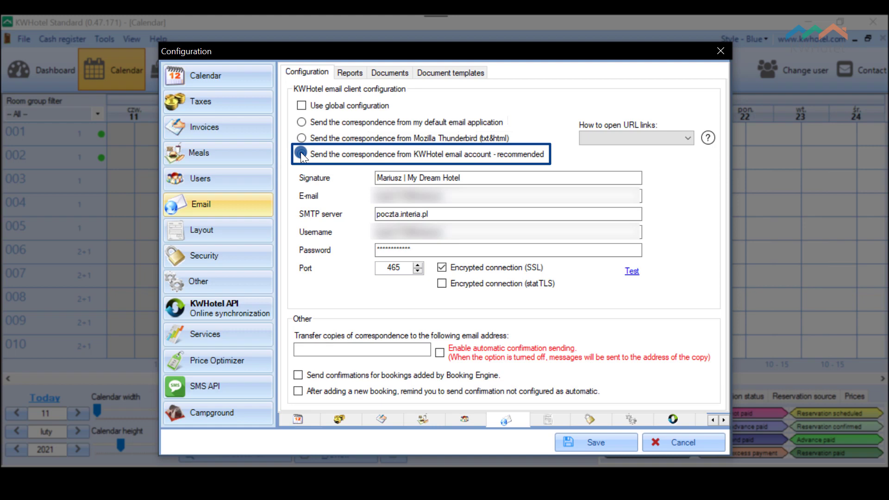
pyautogui.click(327, 286)
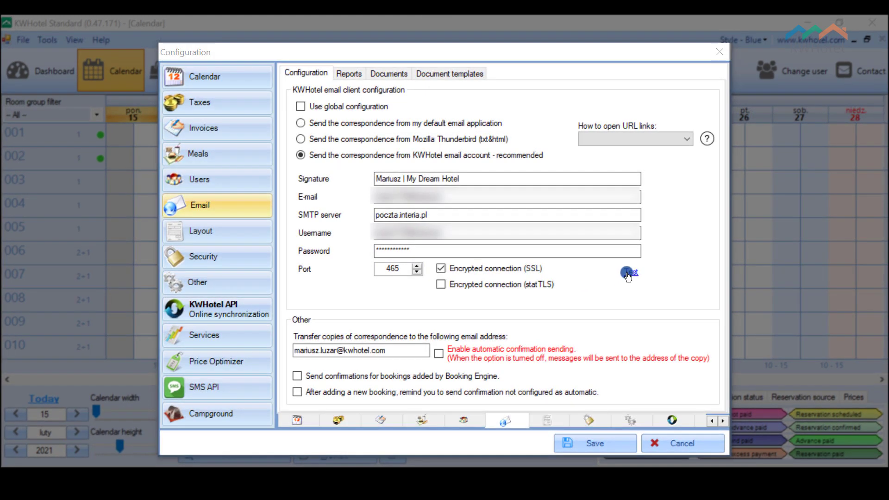
# Step: Send a successful test e-mail, then enter your address for copies of correspondence
pyautogui.click(630, 272)
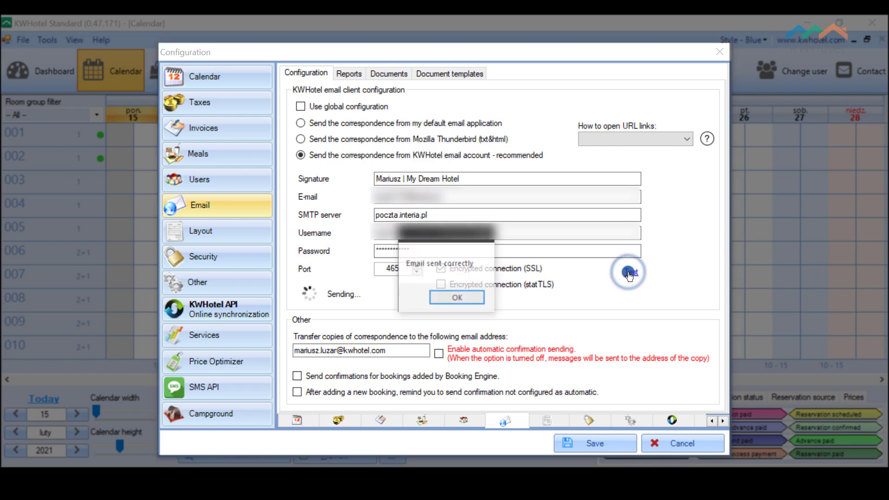
pyautogui.click(463, 296)
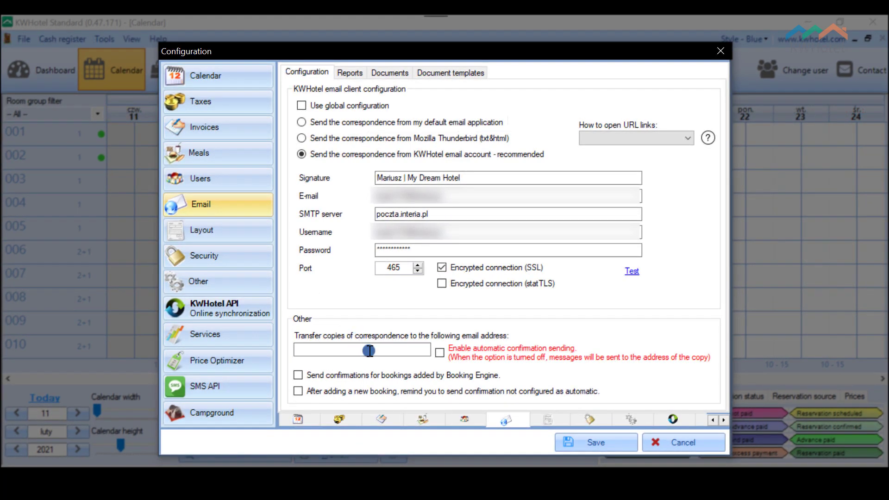
pyautogui.click(369, 351)
pyautogui.write('MARIUS')
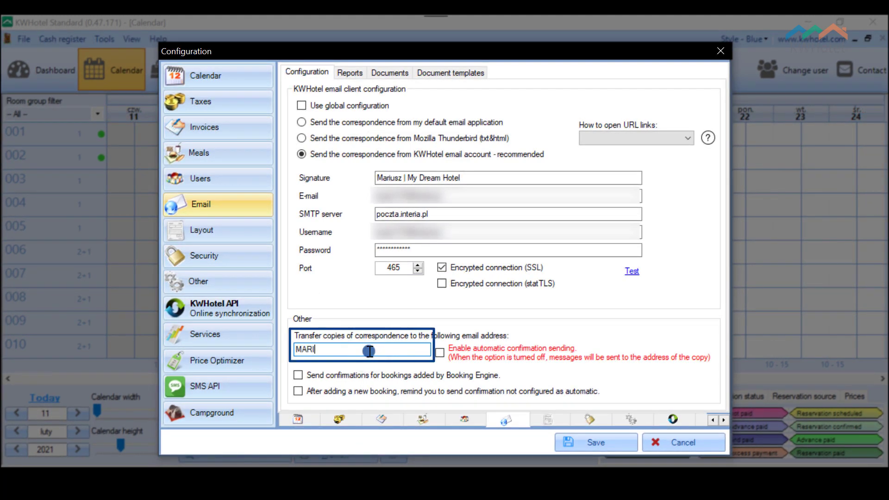
pyautogui.press('BackSpace')
pyautogui.press('BackSpace')
pyautogui.press('BackSpace')
pyautogui.press('BackSpace')
pyautogui.press('BackSpace')
pyautogui.press('BackSpace')
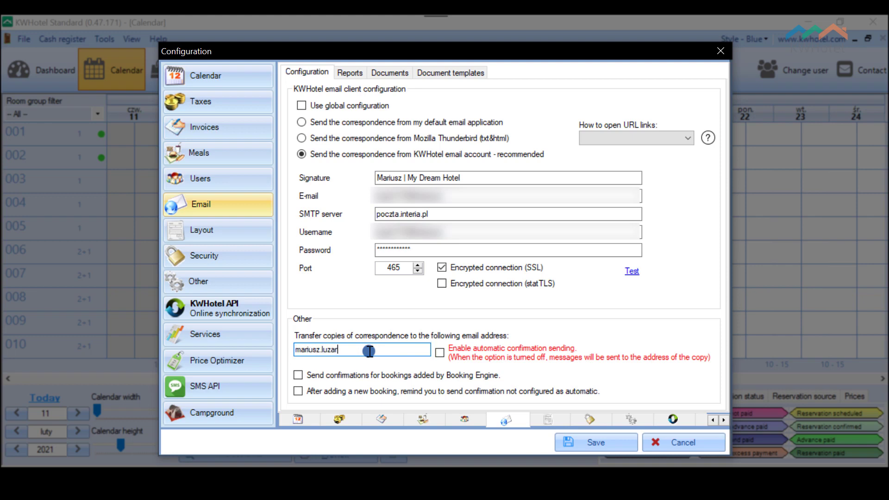
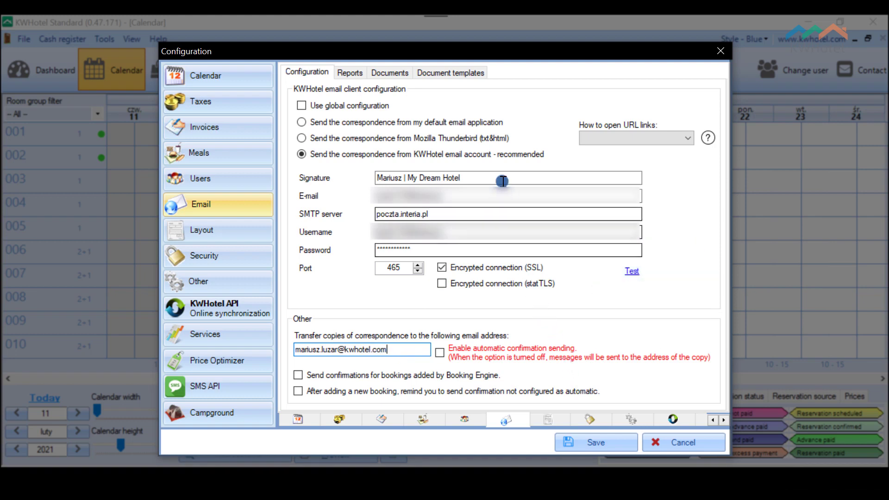
# Step: Add a new document template named 'My booking confirmation'
pyautogui.click(471, 74)
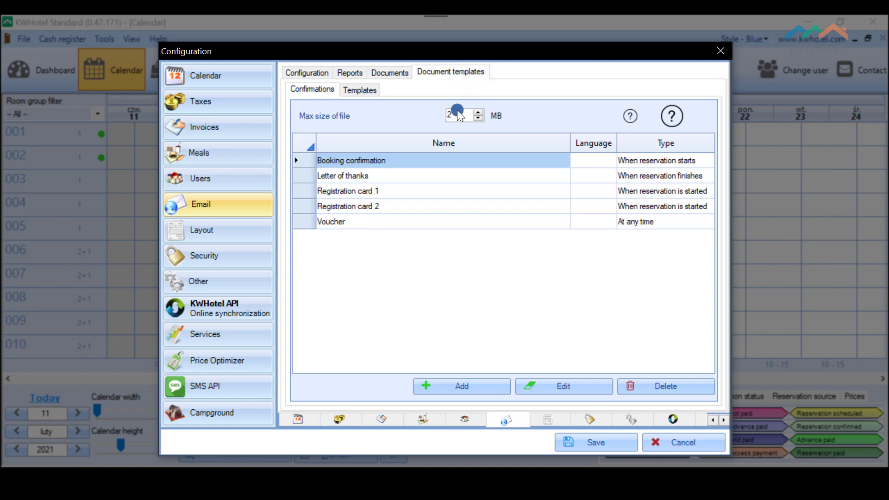
pyautogui.click(479, 385)
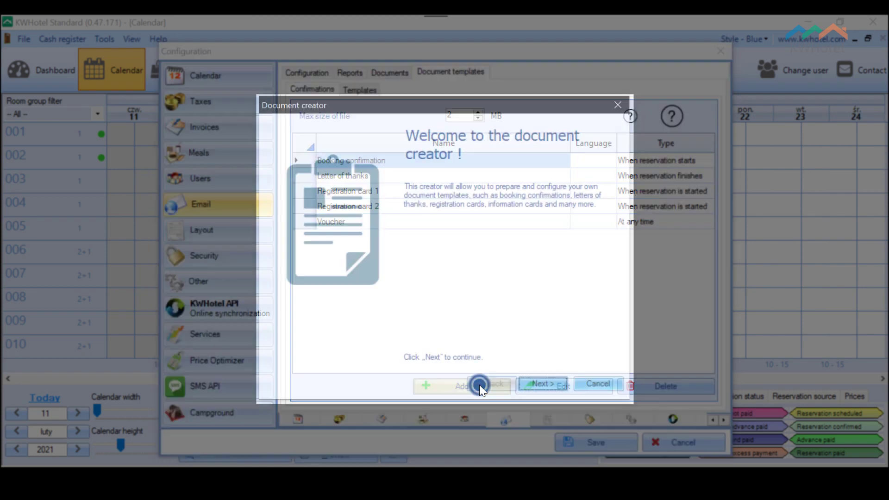
pyautogui.click(547, 385)
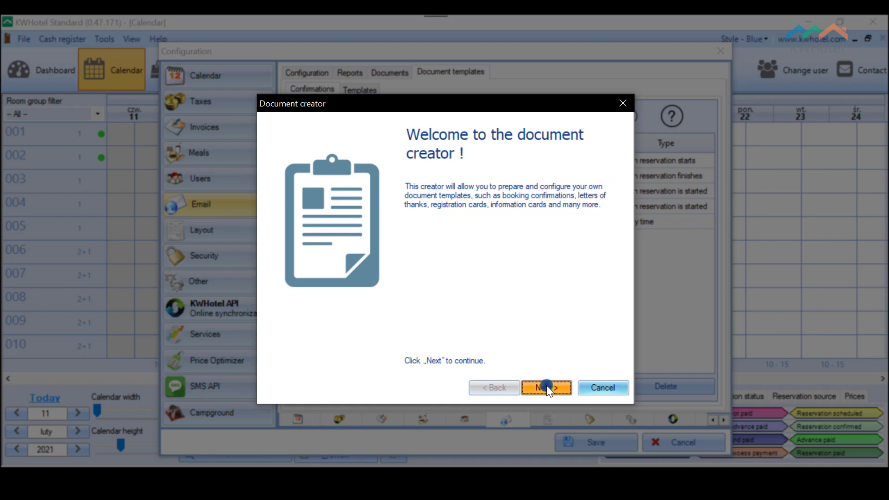
pyautogui.click(394, 187)
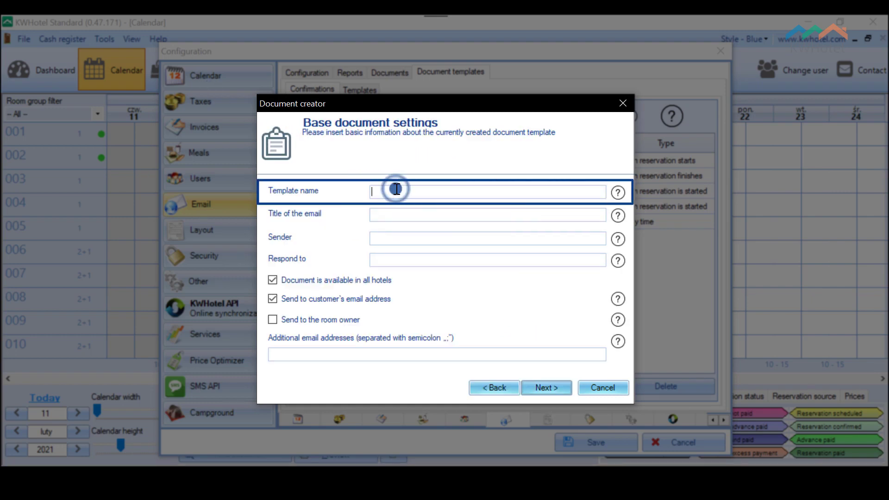
pyautogui.write('My bookin')
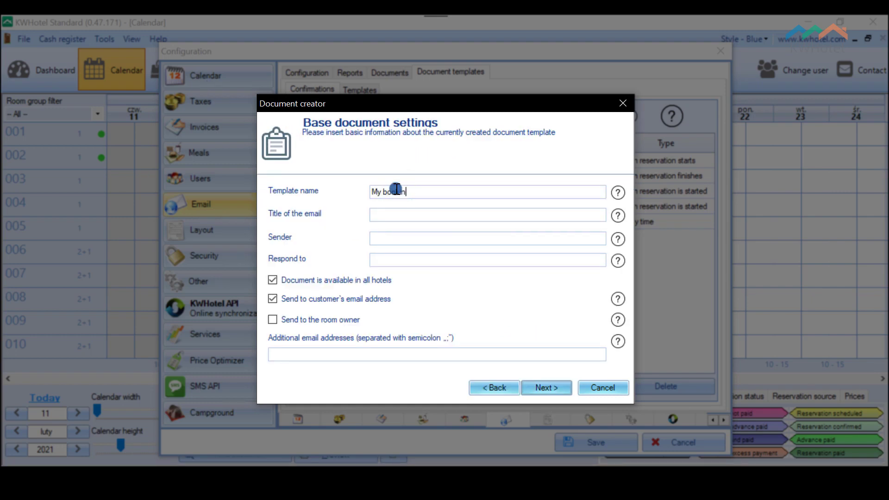
pyautogui.write('g confirmation')
# Step: Set the email title to 'Your booking confirmation' and fill in the sender name and reply-to address
pyautogui.click(461, 215)
pyautogui.write('Y')
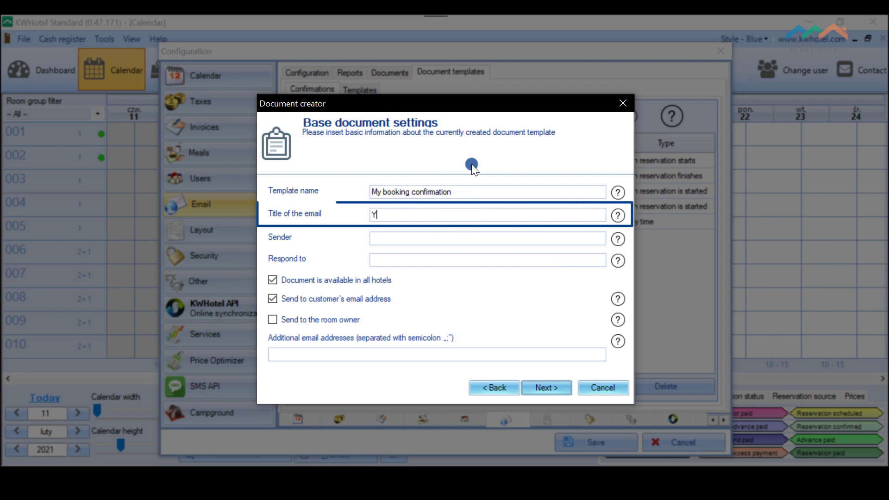
pyautogui.write('our booking co')
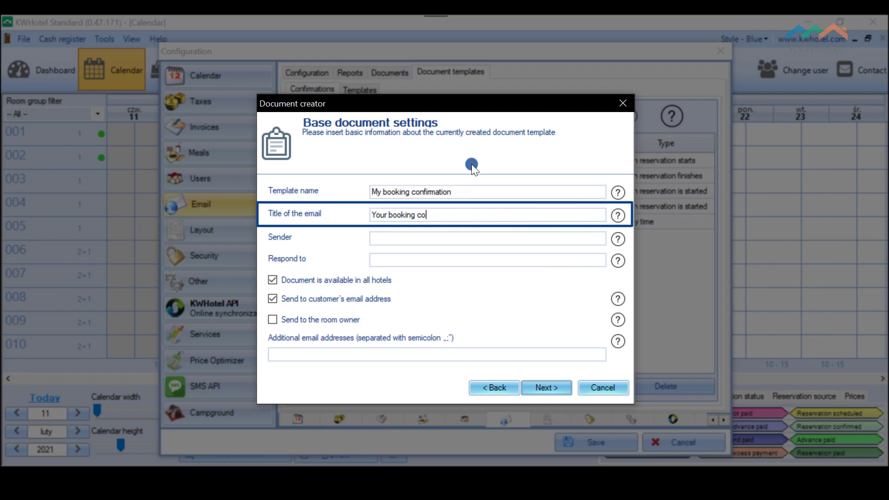
pyautogui.write('nfirmation')
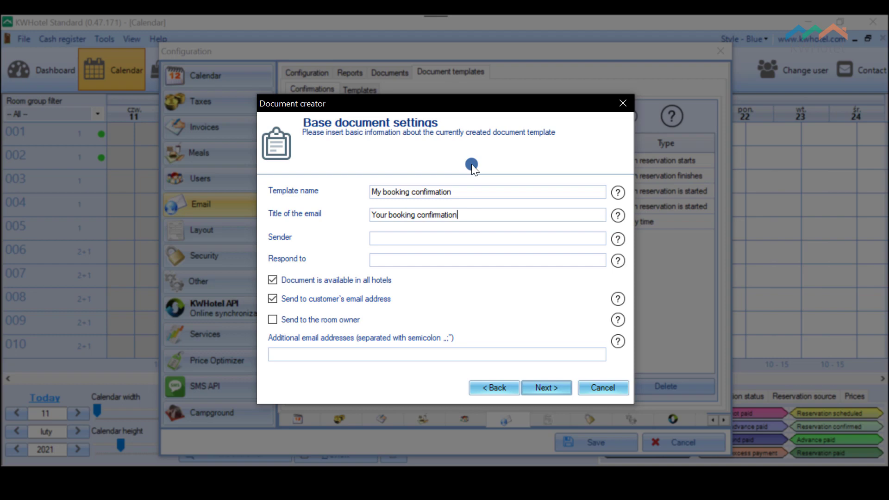
pyautogui.click(467, 240)
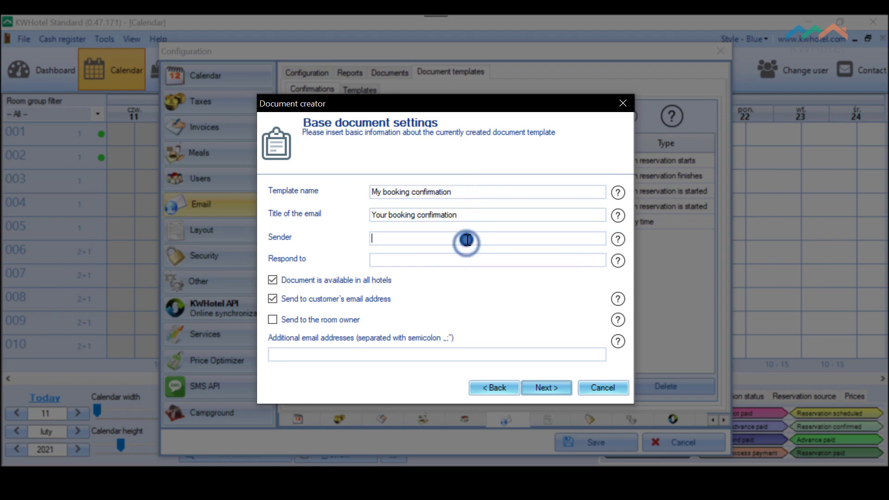
pyautogui.write('Mariusz ')
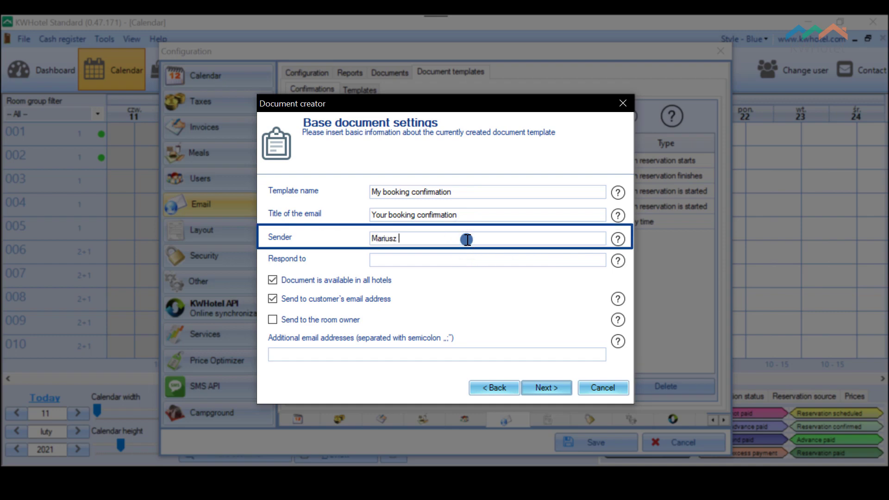
pyautogui.write('| My')
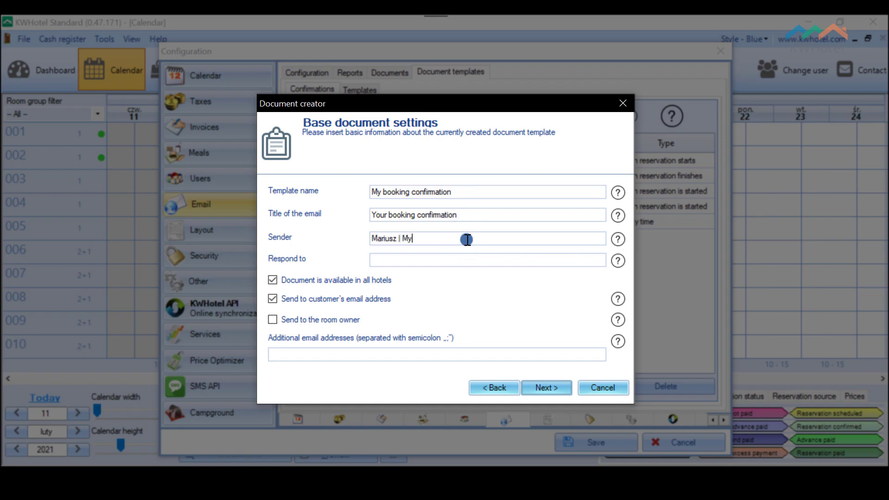
pyautogui.write(' Dream Hotel')
pyautogui.click(447, 256)
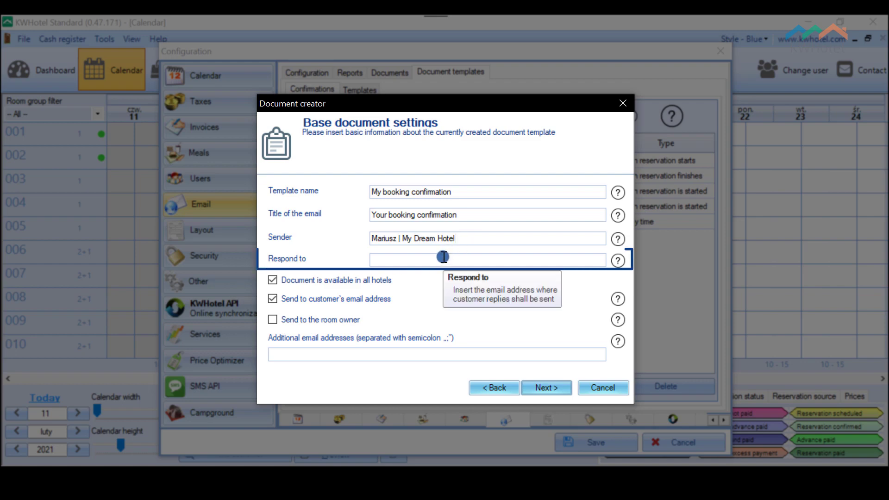
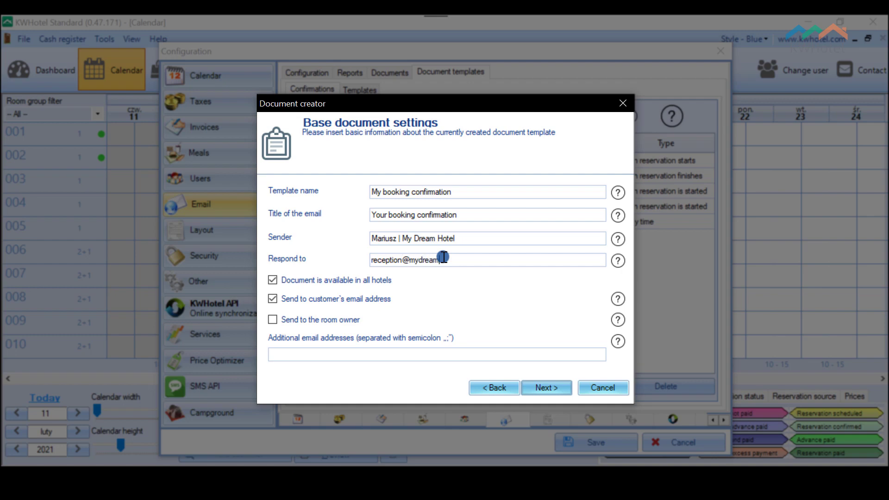
# Step: Make the template available after a reservation is created and send it automatically
pyautogui.click(547, 386)
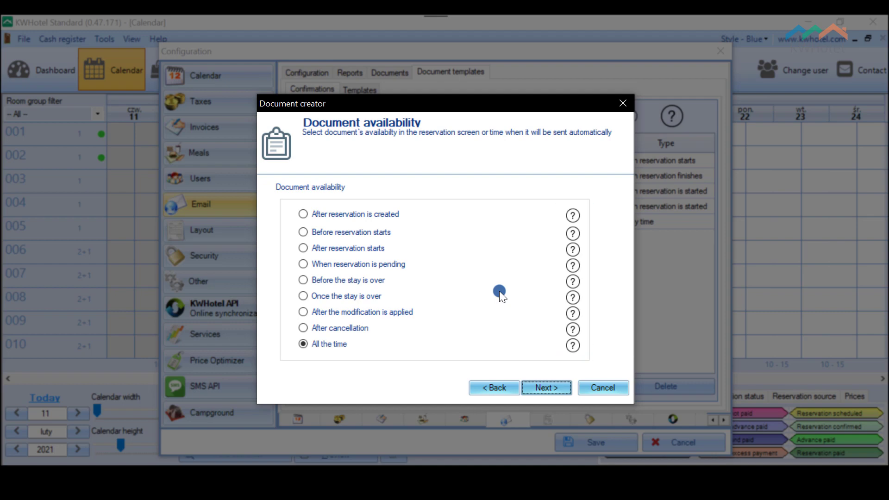
pyautogui.click(386, 215)
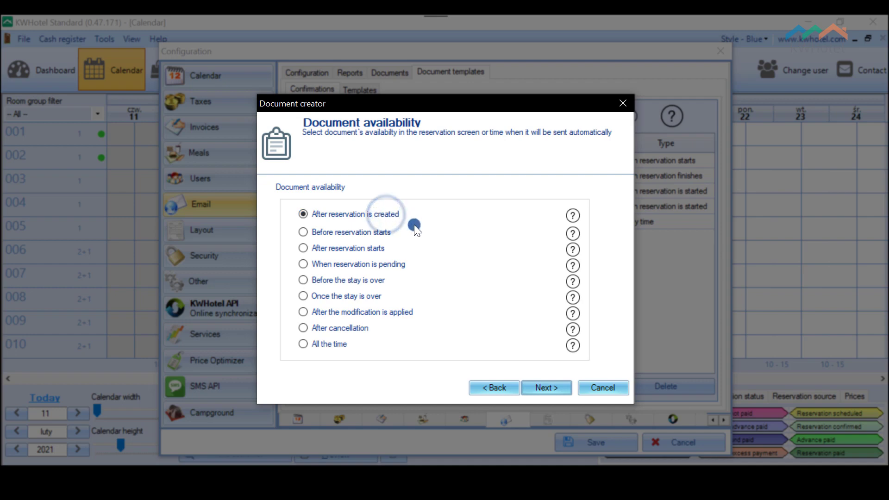
pyautogui.click(557, 390)
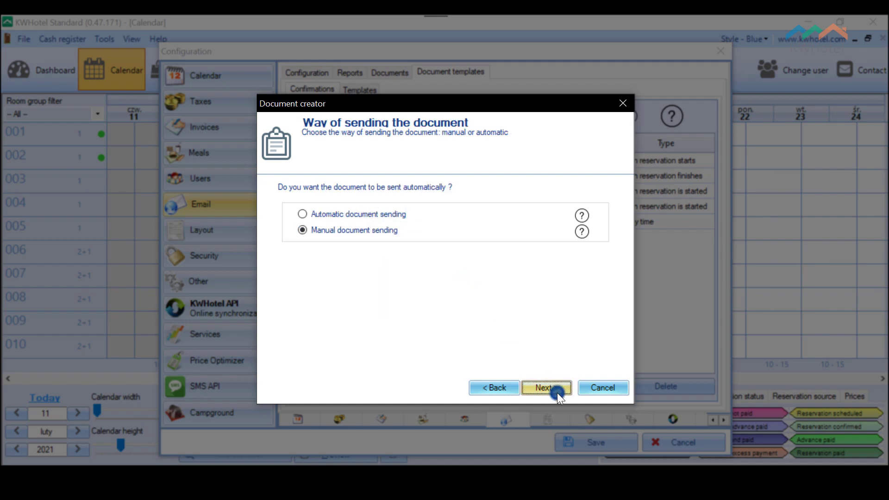
pyautogui.click(383, 214)
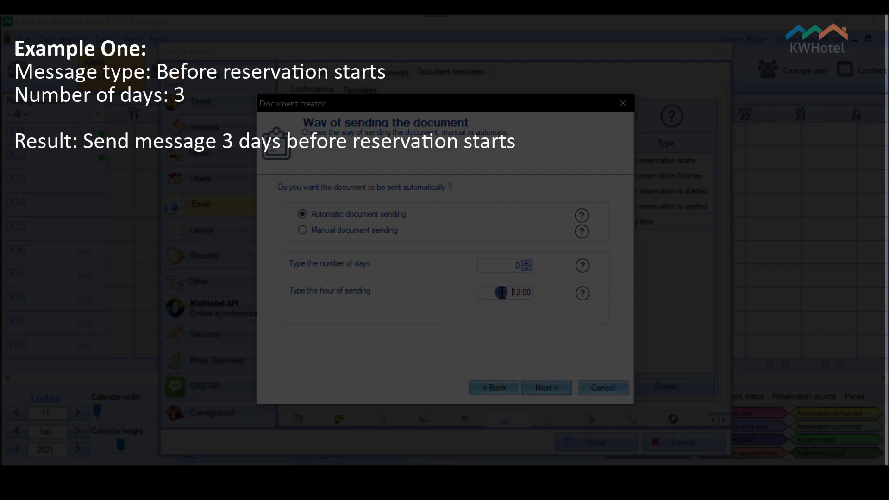
# Step: Select the 12:00 sending hour so it can be replaced
pyautogui.moveTo(501, 293); pyautogui.dragTo(537, 295)
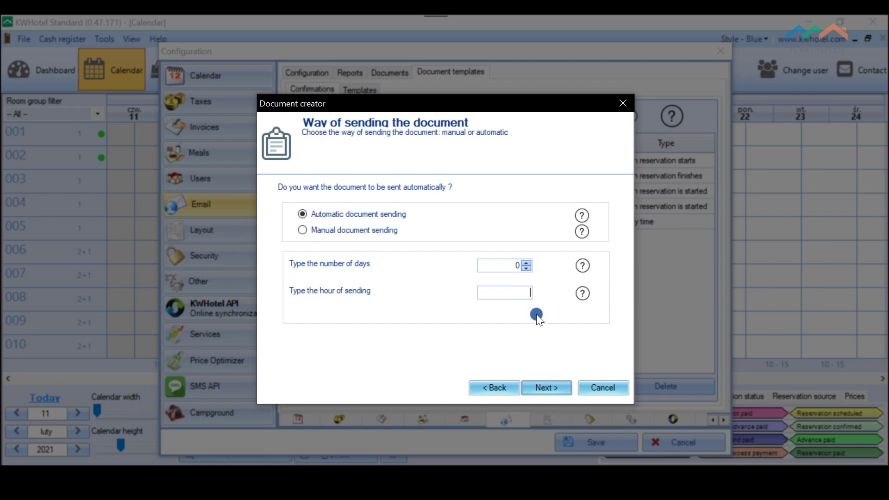
# Step: Go to the advanced configuration page, checking the Document language list without picking a language
pyautogui.click(554, 383)
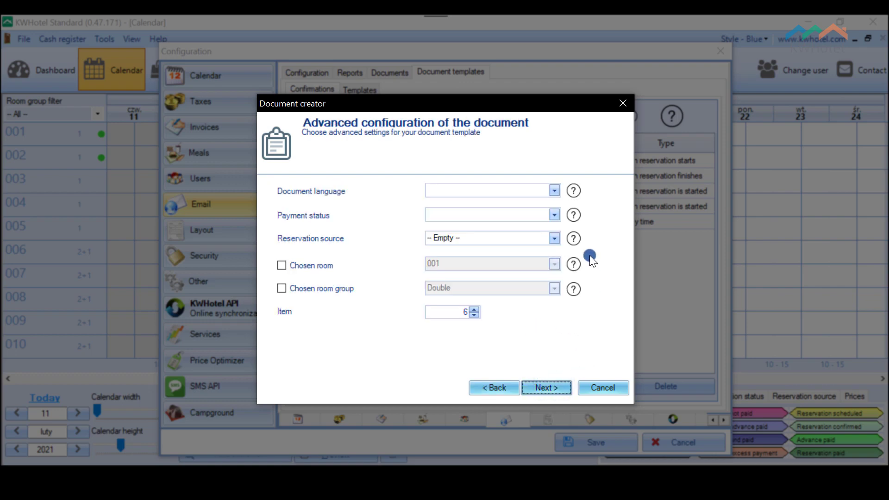
pyautogui.click(554, 189)
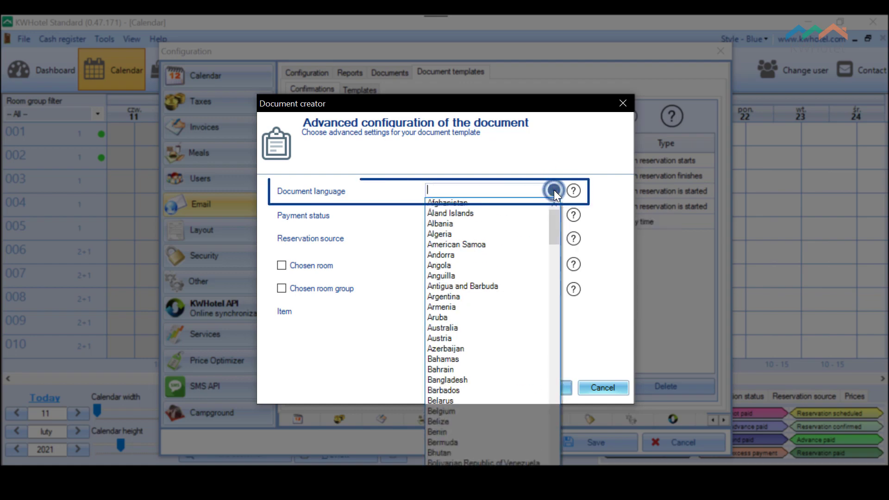
pyautogui.click(554, 190)
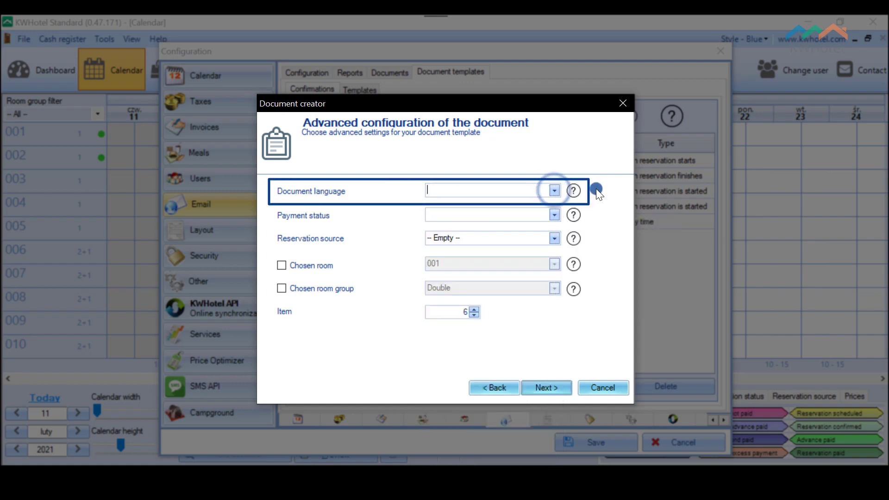
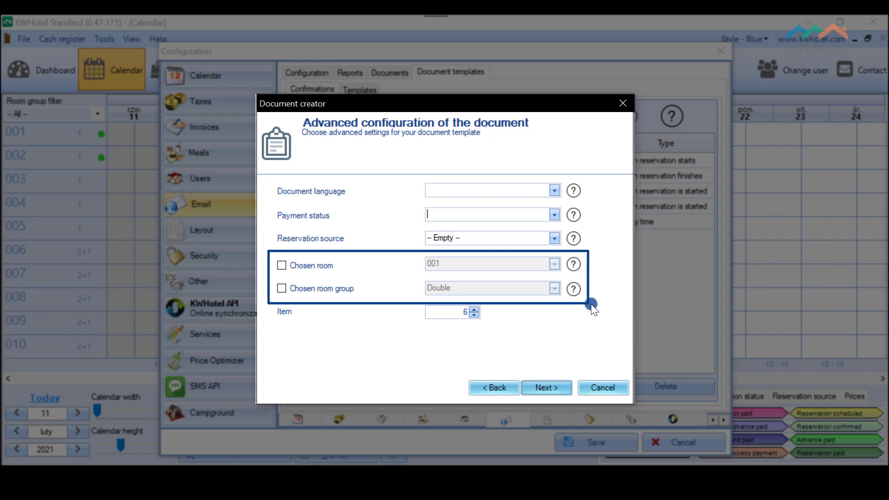
# Step: Advance the Document creator past Advanced configuration to the Document content template step
pyautogui.click(555, 388)
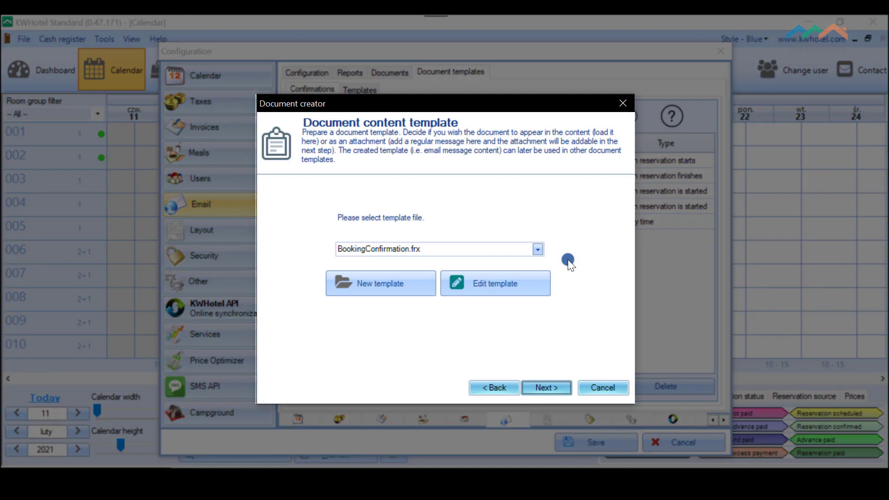
# Step: Choose BookingConfirmation.frx as the template file, save the document template, and show the Templates list
pyautogui.click(538, 250)
pyautogui.click(483, 262)
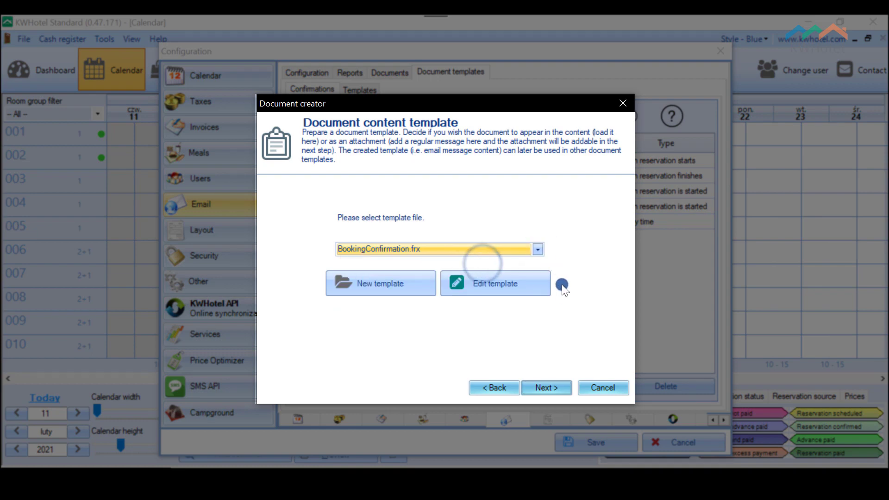
pyautogui.click(559, 387)
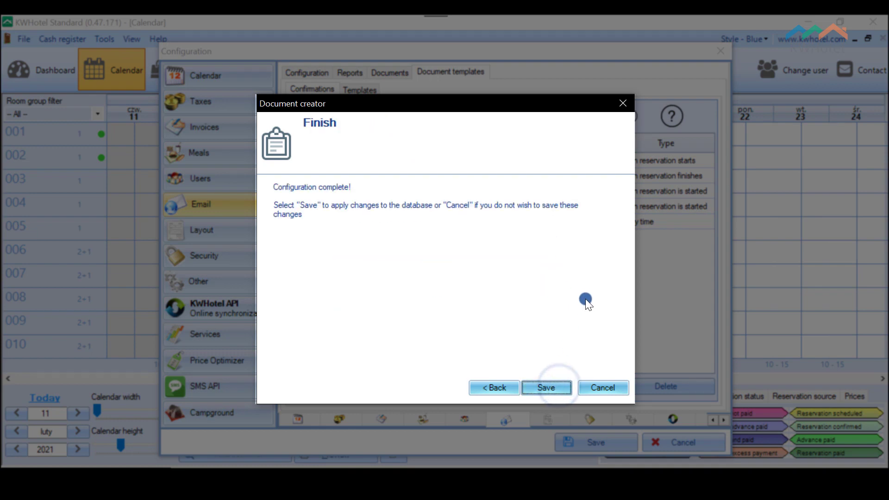
pyautogui.click(547, 386)
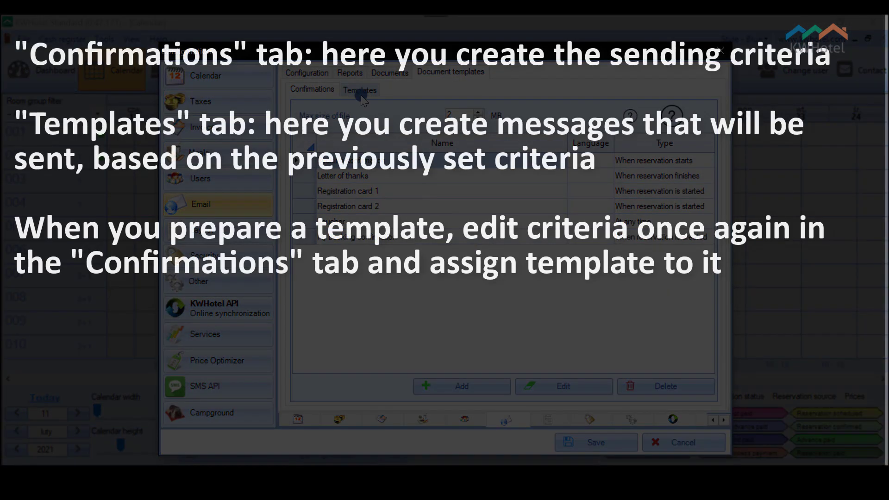
pyautogui.click(360, 91)
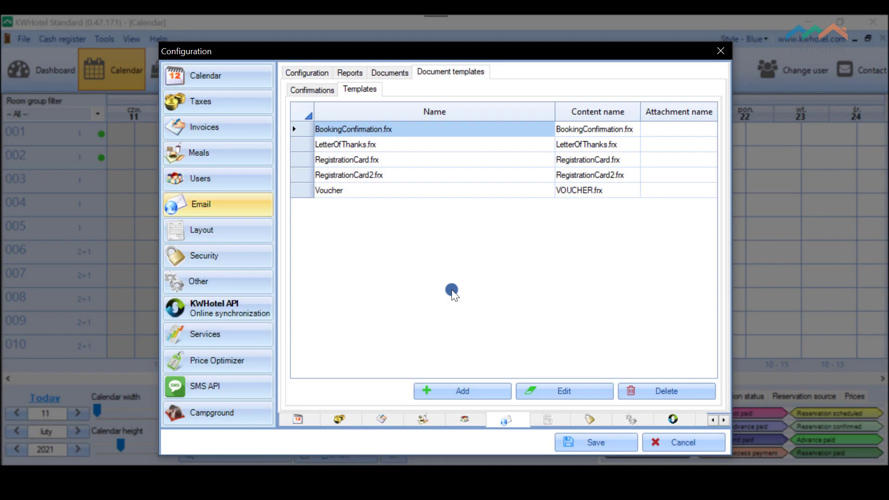
# Step: Add an email template named 'My booking confirmation' with HTML / XML file contents
pyautogui.click(467, 387)
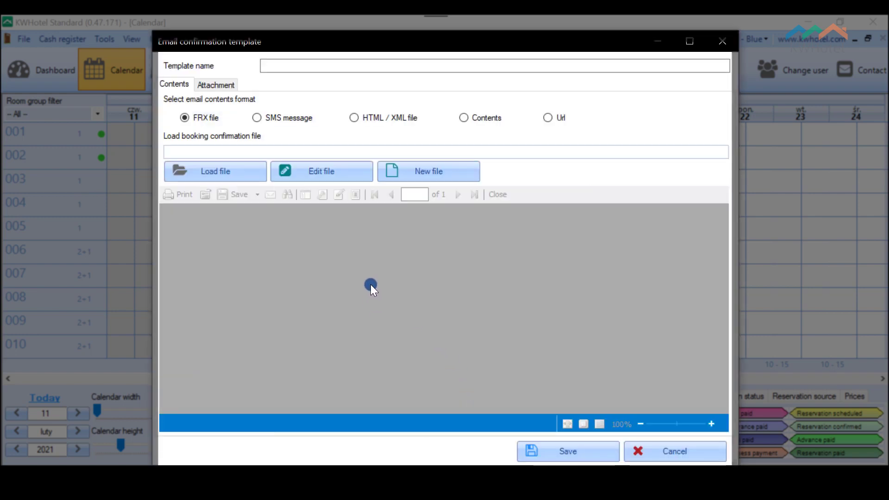
pyautogui.click(283, 67)
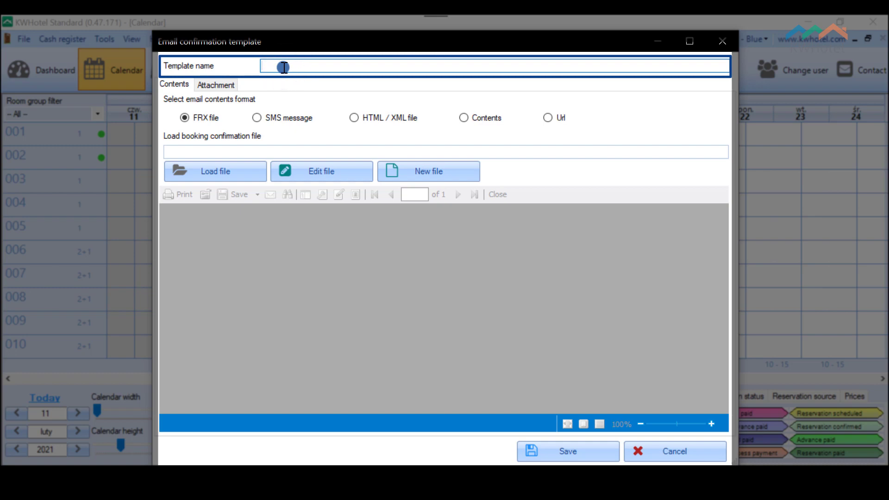
pyautogui.write('My booking confirmation')
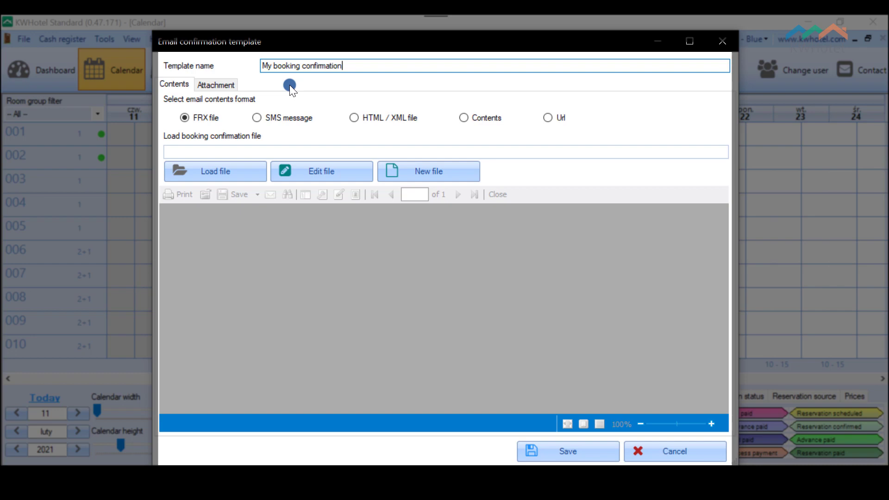
pyautogui.click(353, 118)
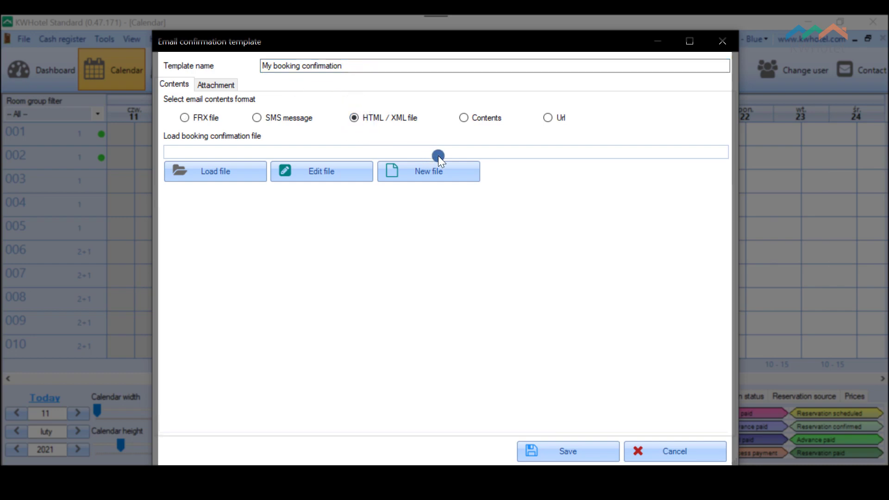
# Step: Start a new HTML body with 'Hi,' and 'Thank you for making a reservation from'
pyautogui.click(465, 178)
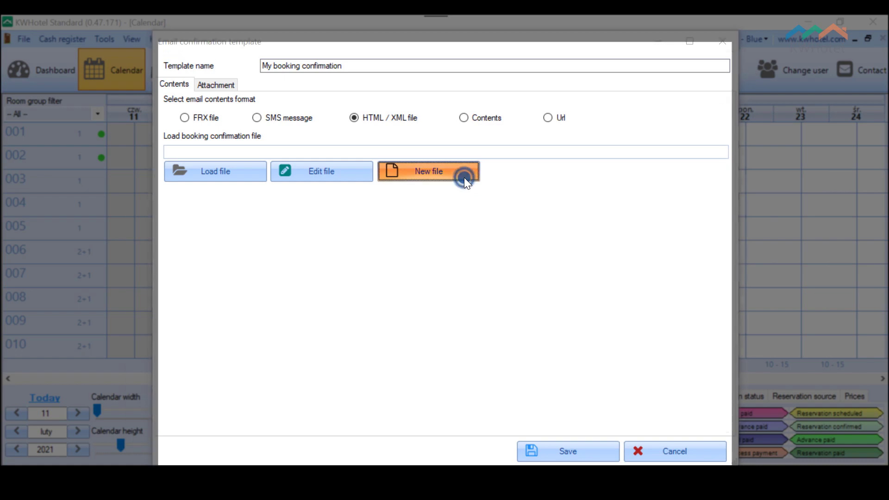
pyautogui.click(210, 130)
pyautogui.write('Hi,')
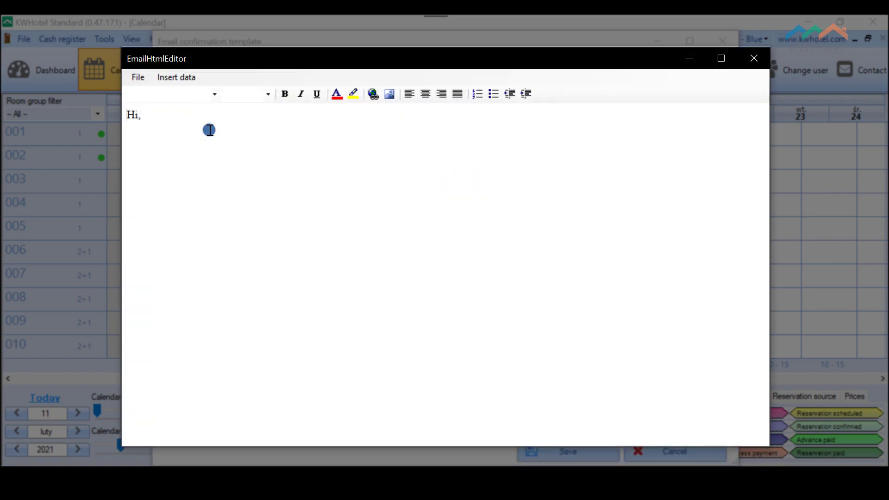
pyautogui.press('Return')
pyautogui.write('Thank you for ma')
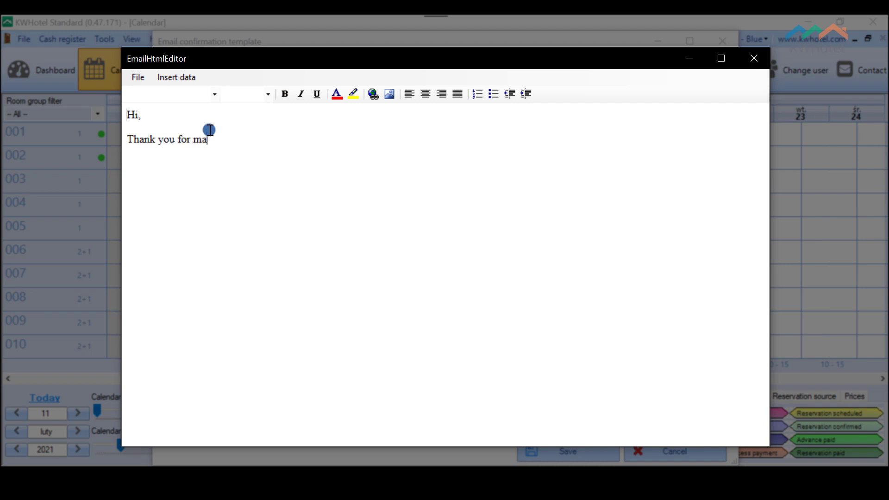
pyautogui.write('king a reservation from')
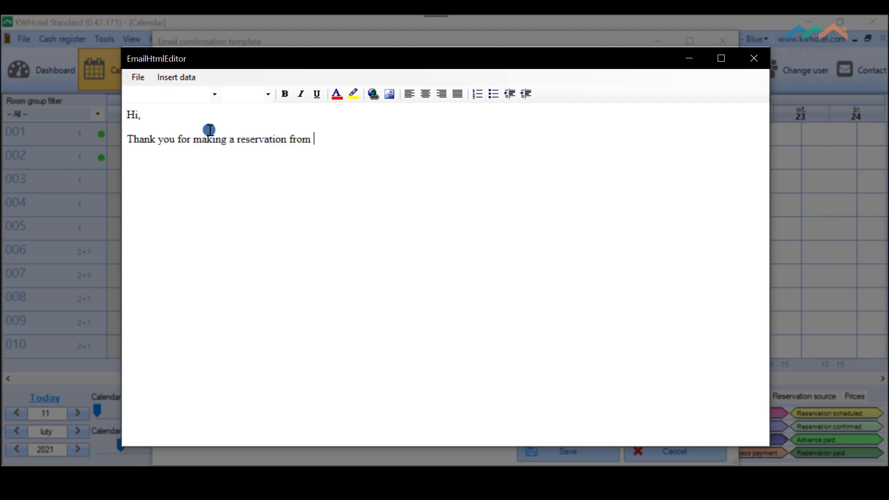
# Step: Complete the sentence with the {{Stay.From}} placeholder, 'to', {{Stay.To}} and a period
pyautogui.click(194, 79)
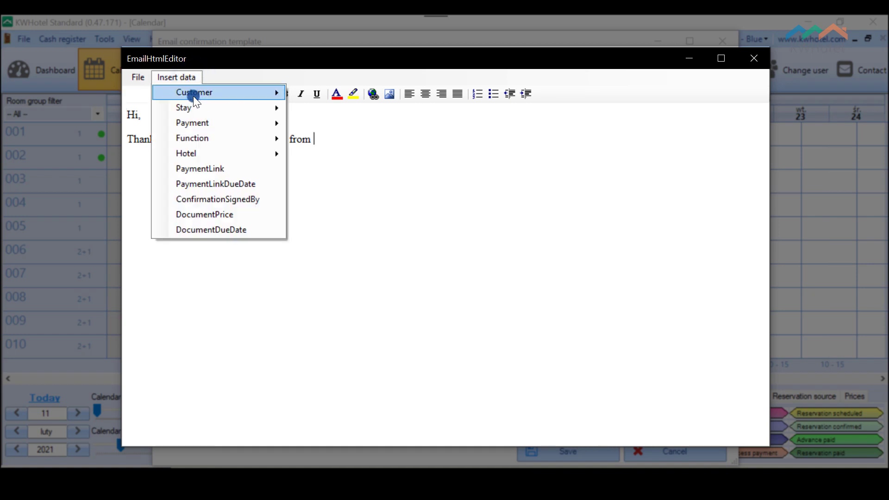
pyautogui.moveTo(193, 106)
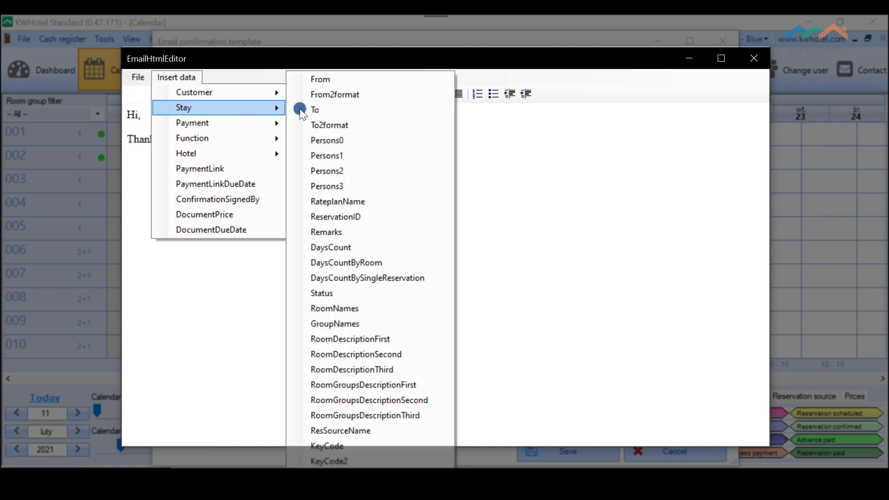
pyautogui.click(351, 81)
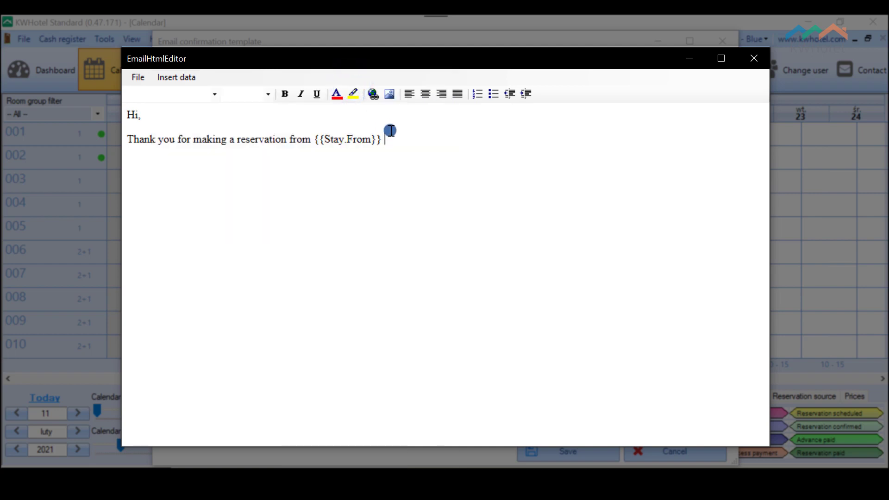
pyautogui.write('to')
pyautogui.click(179, 79)
pyautogui.moveTo(201, 109)
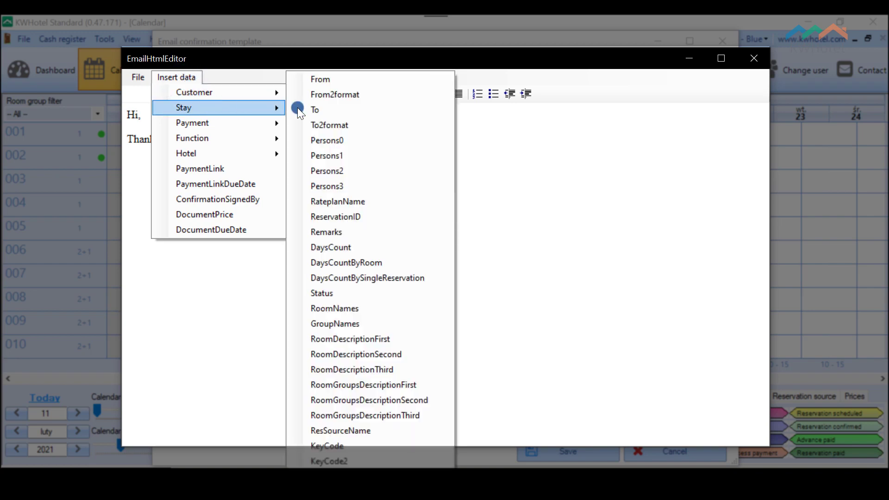
pyautogui.click(338, 110)
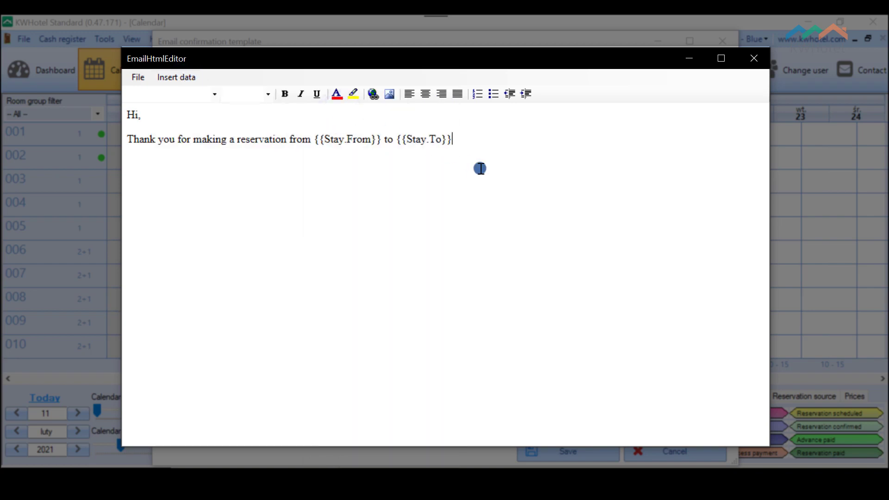
pyautogui.write('.')
# Step: Add the line 'Attached please find our booking confirmation.' on a new line
pyautogui.click(473, 143)
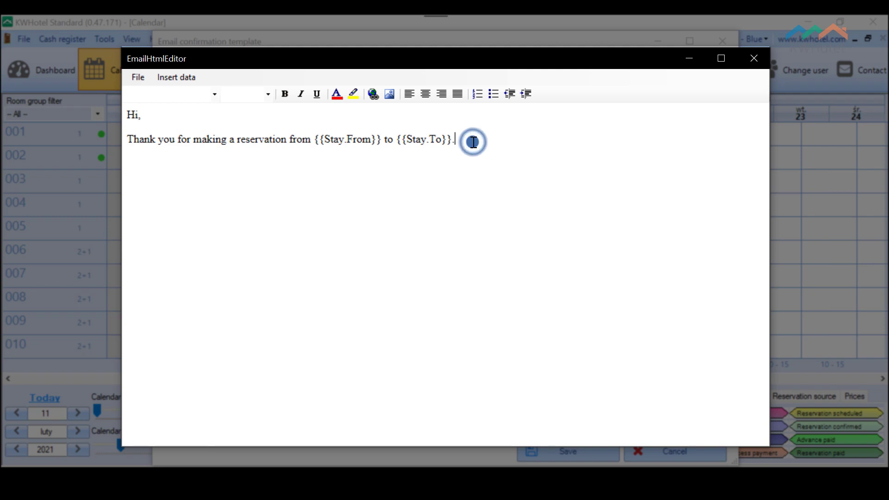
pyautogui.press('Return')
pyautogui.write('Attached please find yuo')
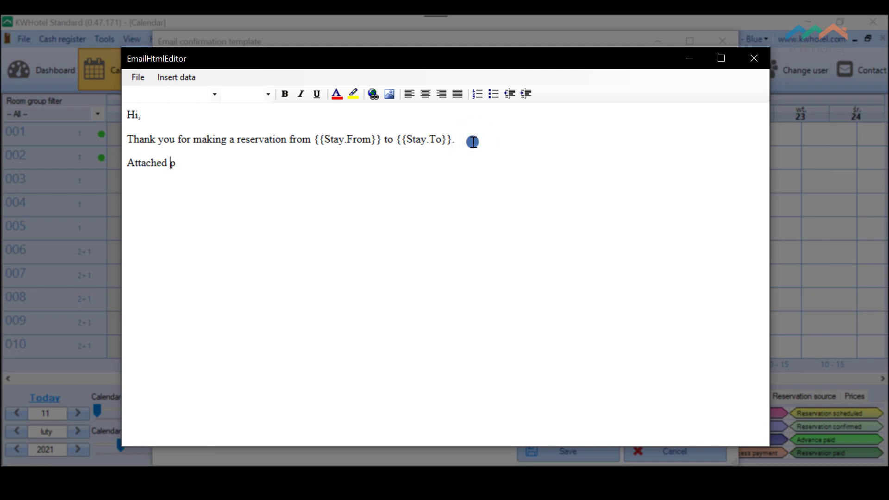
pyautogui.press('BackSpace')
pyautogui.press('BackSpace')
pyautogui.write('our booking confirmation.')
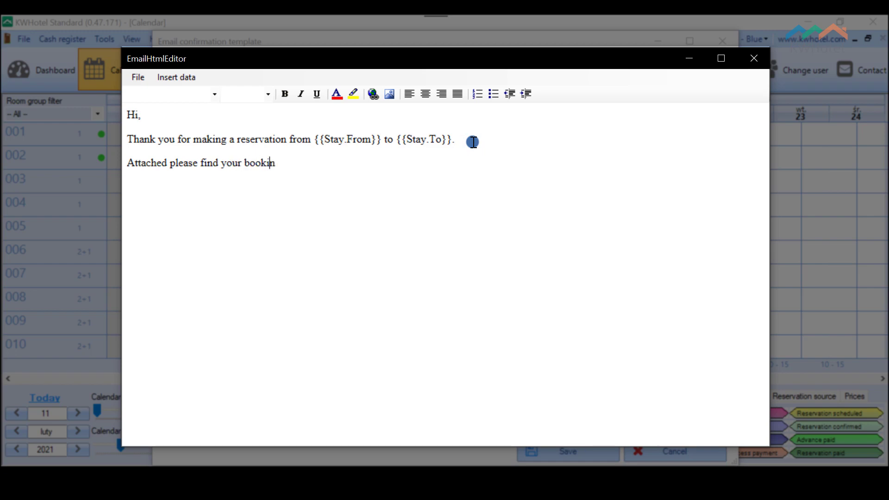
# Step: Sign off with 'Best regards', the sender's name and 'My Dream Hotel' on its own line
pyautogui.write('Bes')
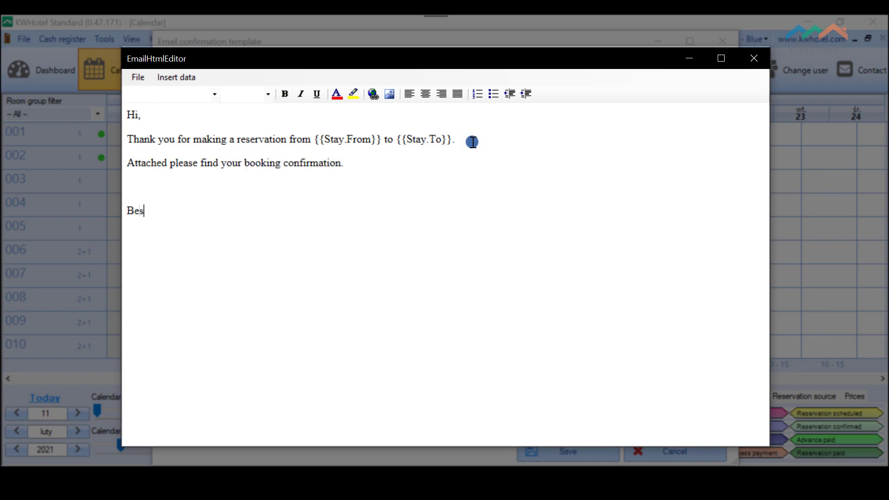
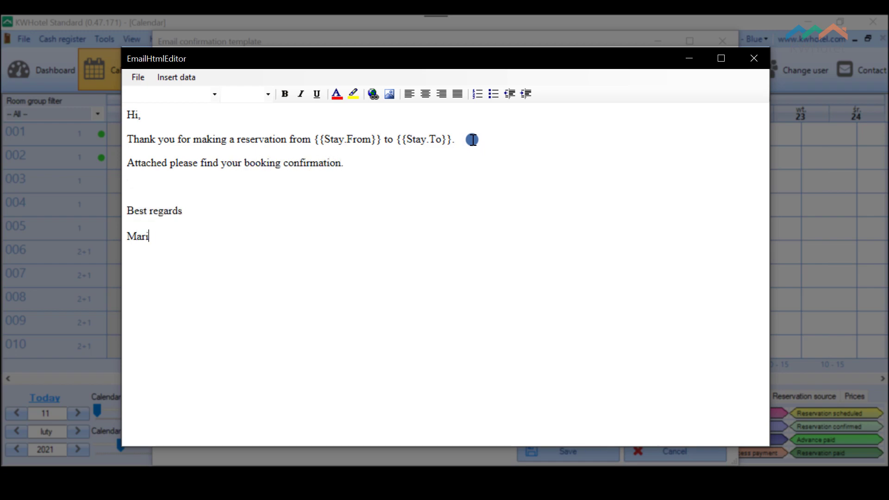
pyautogui.hotkey('shift', 'Return')
pyautogui.write('My Dream Hotel')
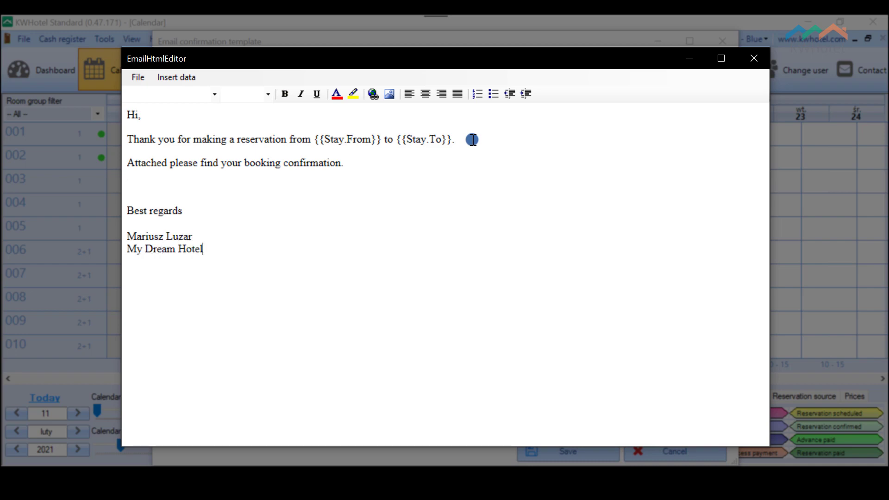
pyautogui.click(136, 80)
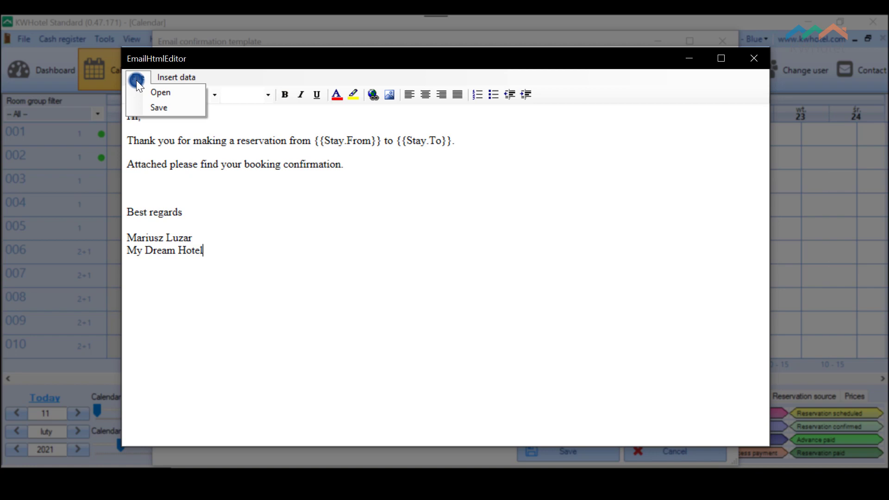
# Step: Save the message body as the HTML file 'My booking confirmation' and close the editor
pyautogui.click(159, 107)
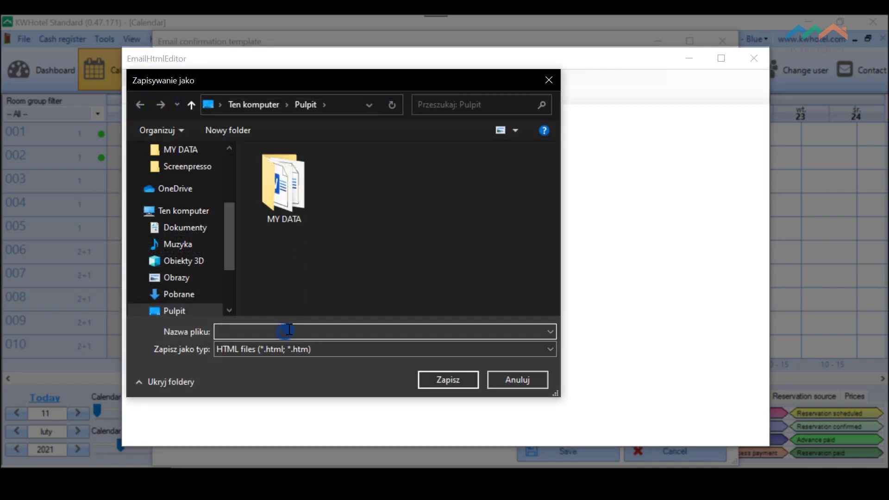
pyautogui.write('My booking confirmation')
pyautogui.click(447, 379)
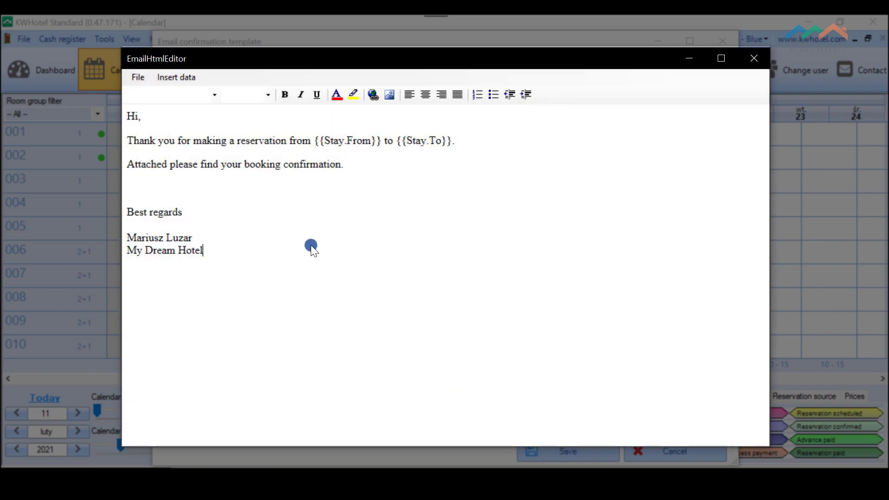
pyautogui.click(746, 59)
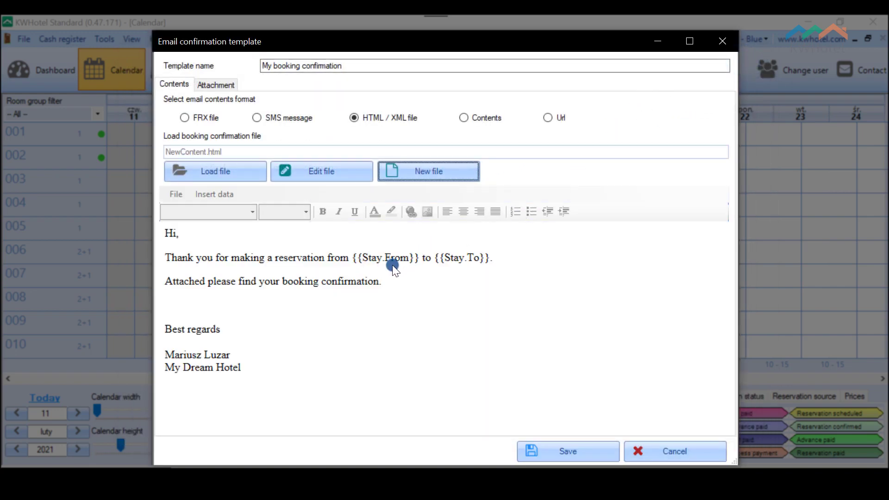
# Step: On the Attachment tab, enable Add attachment with FRX file format and begin loading the file
pyautogui.click(215, 87)
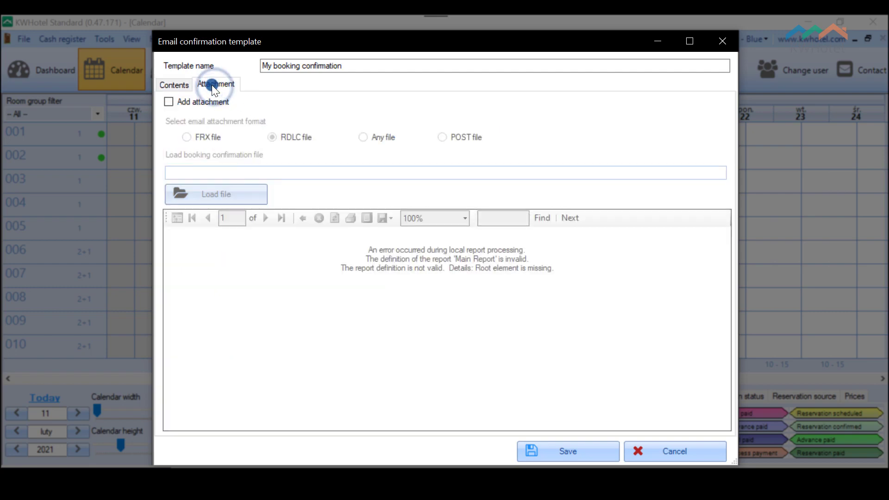
pyautogui.click(207, 102)
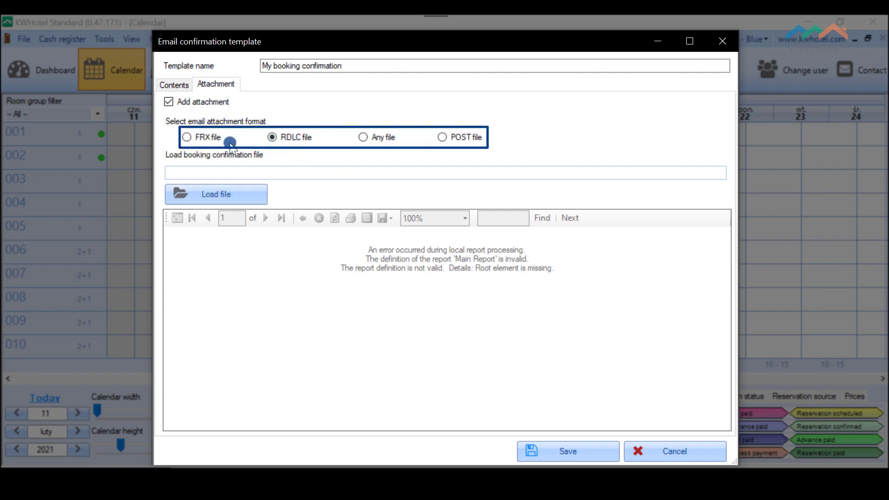
pyautogui.click(186, 136)
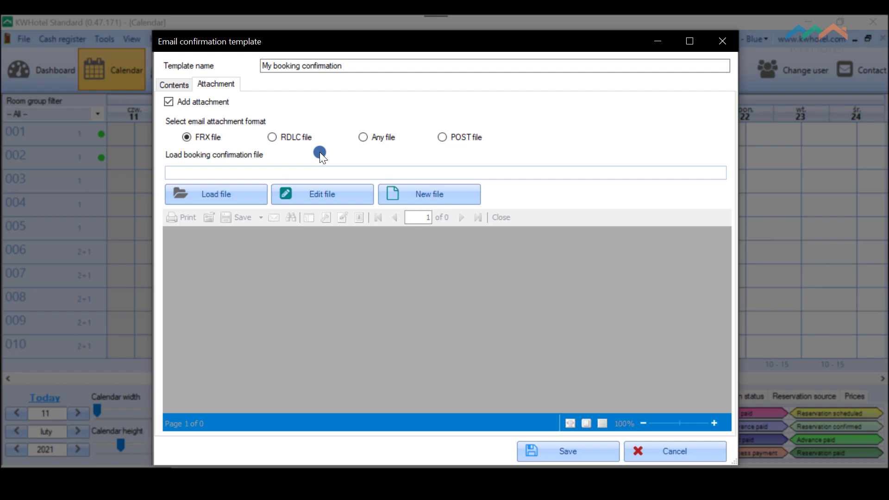
pyautogui.click(245, 193)
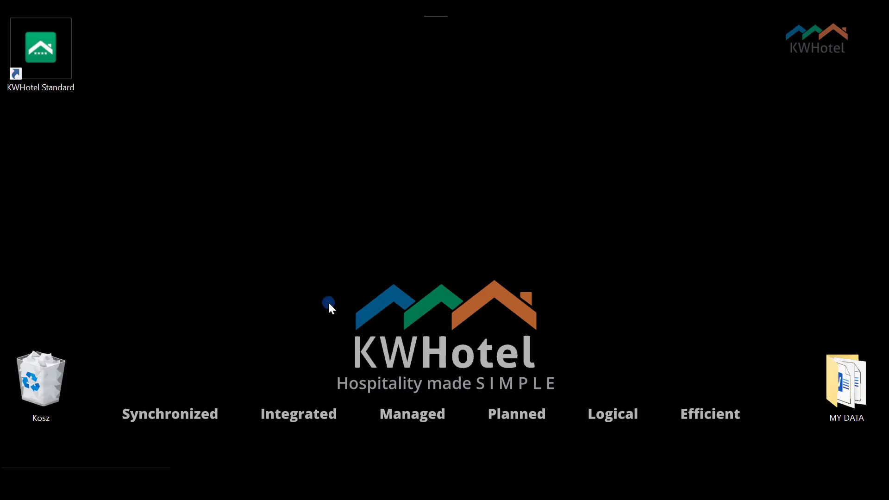
# Step: Open KWHotel's install folder from its shortcut, go to Doc\en, and copy that folder path
pyautogui.rightClick(50, 59)
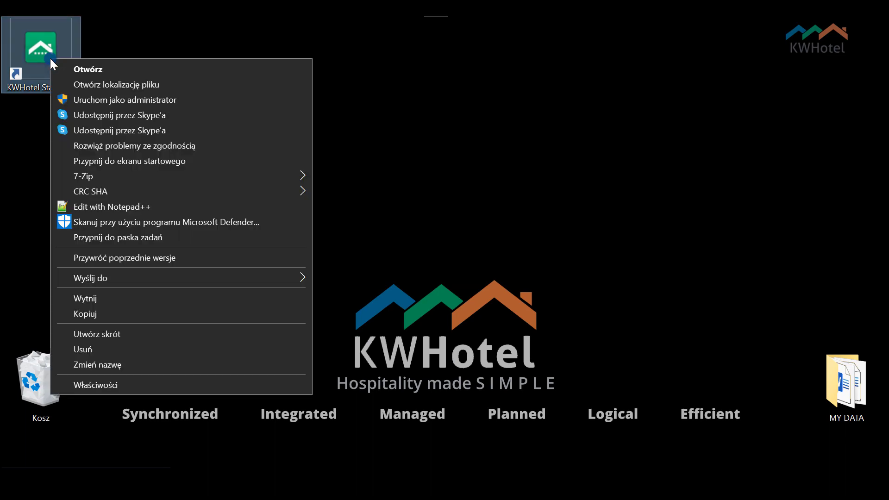
pyautogui.click(99, 86)
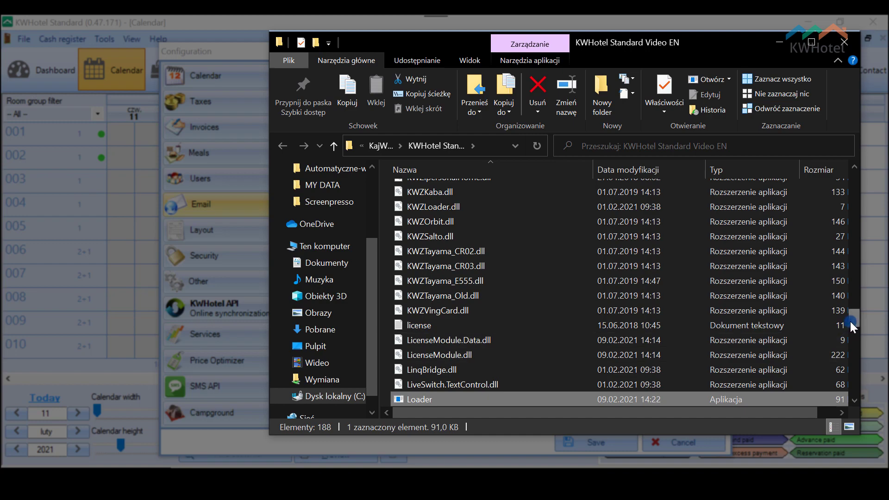
pyautogui.moveTo(850, 321); pyautogui.dragTo(847, 176)
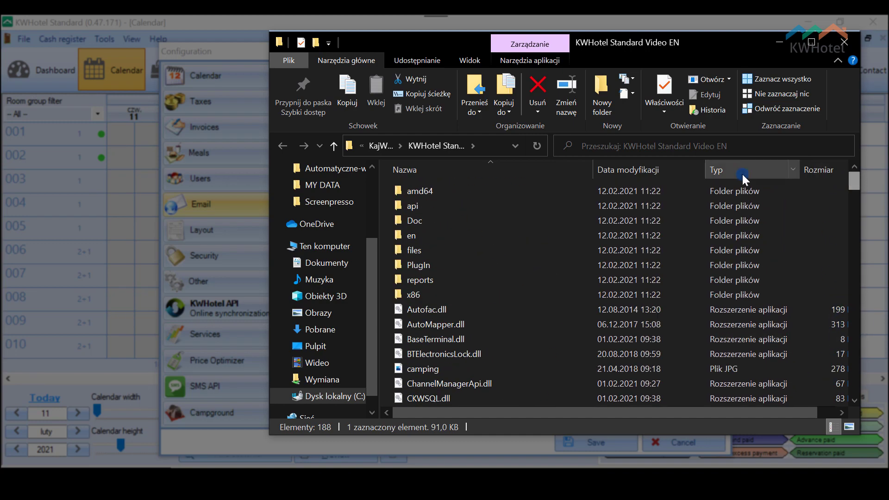
pyautogui.doubleClick(429, 220)
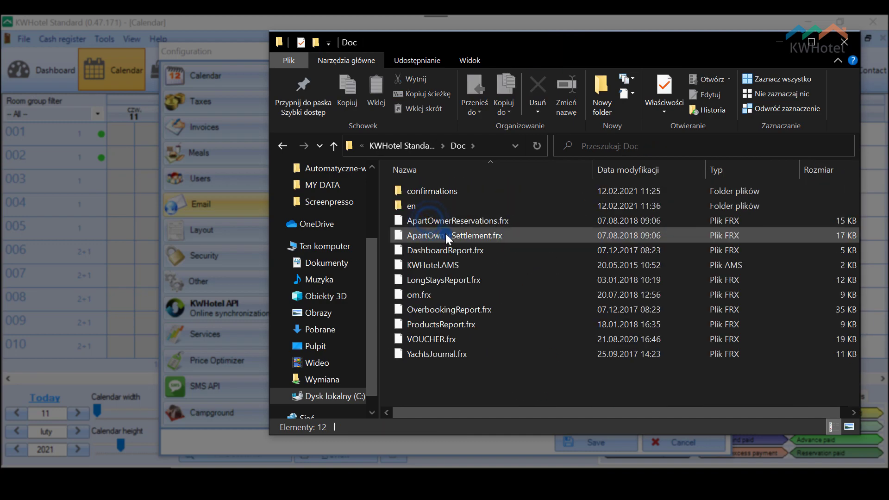
pyautogui.doubleClick(429, 207)
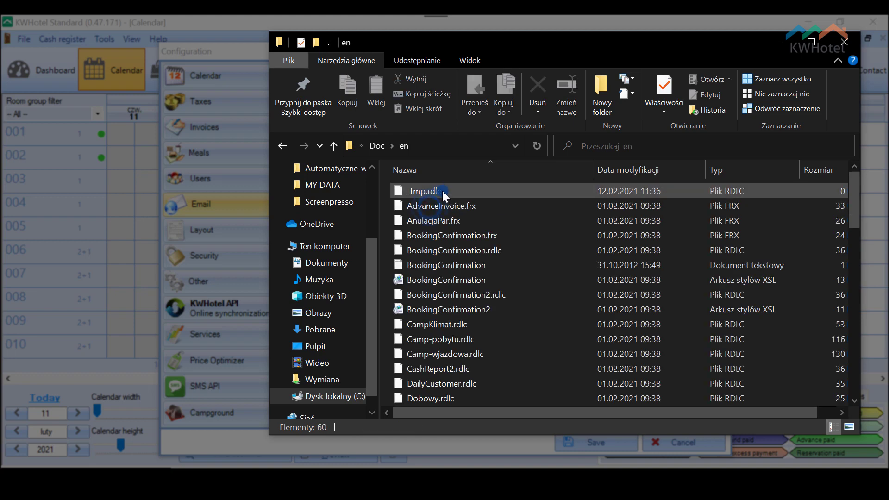
pyautogui.click(443, 149)
pyautogui.hotkey('ctrl', 'c')
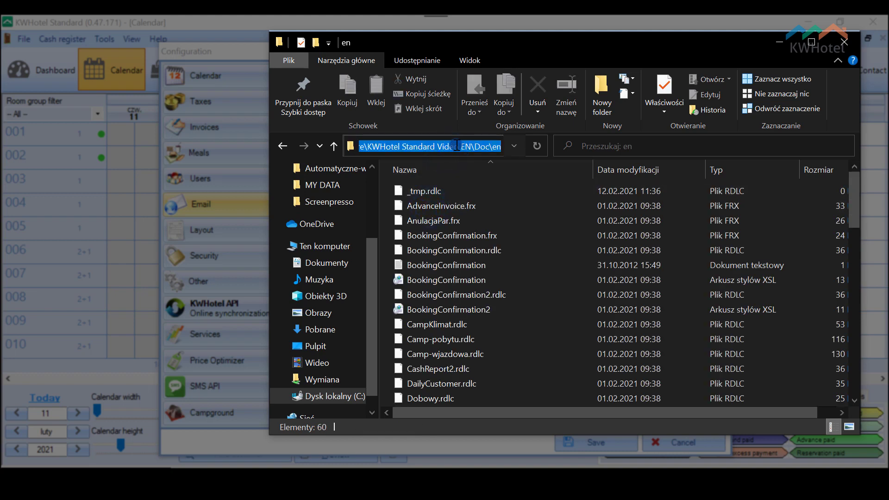
pyautogui.rightClick(450, 146)
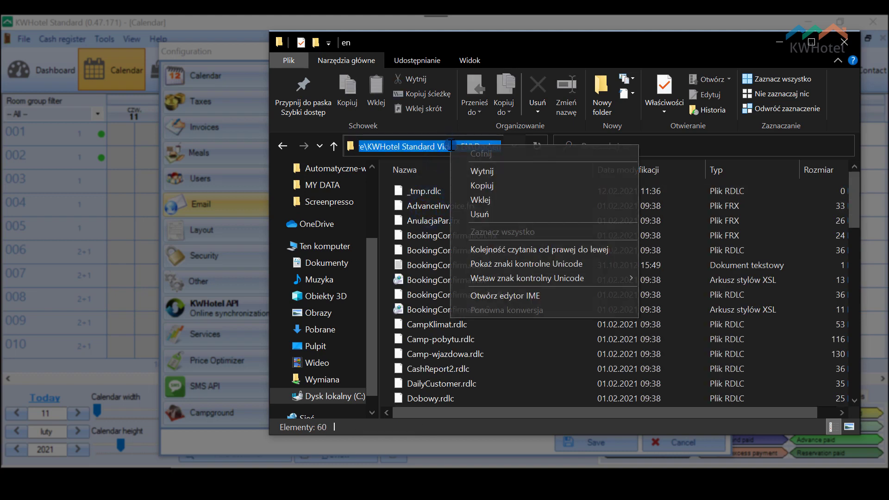
pyautogui.click(499, 183)
# Step: Close Explorer and, in the attachment Open dialog, go to the pasted Doc\en folder path
pyautogui.click(844, 42)
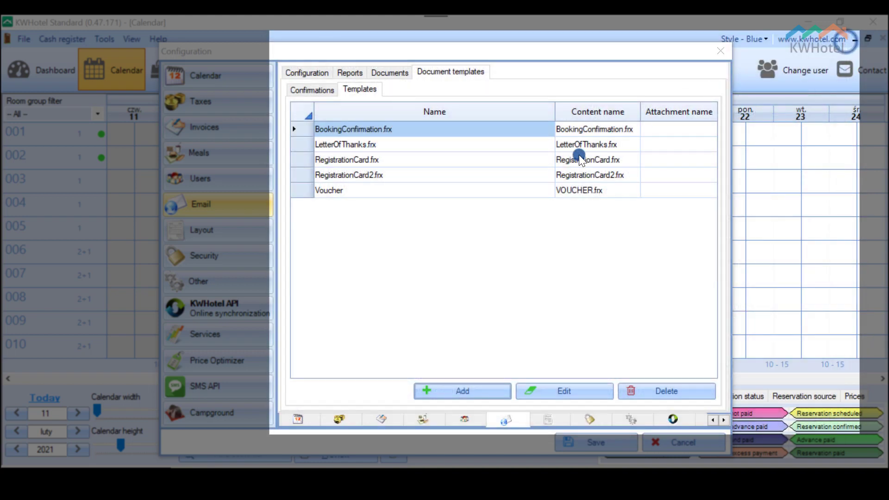
pyautogui.moveTo(430, 484)
pyautogui.click(469, 449)
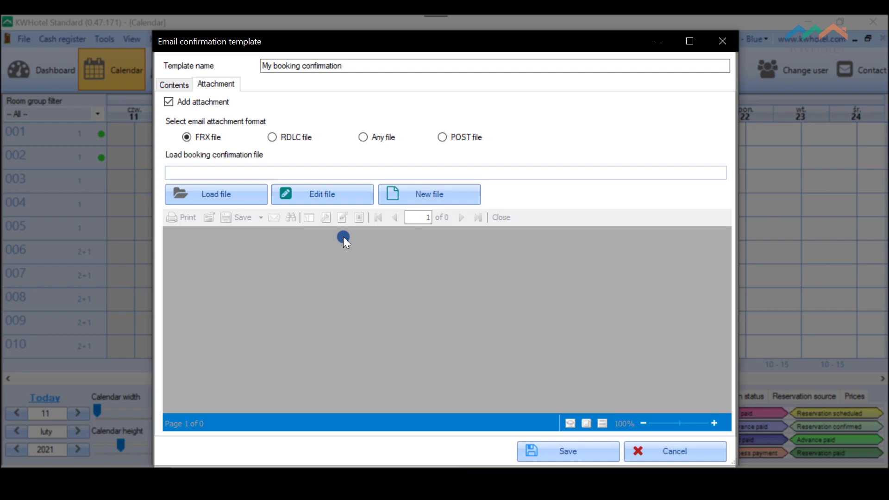
pyautogui.click(237, 193)
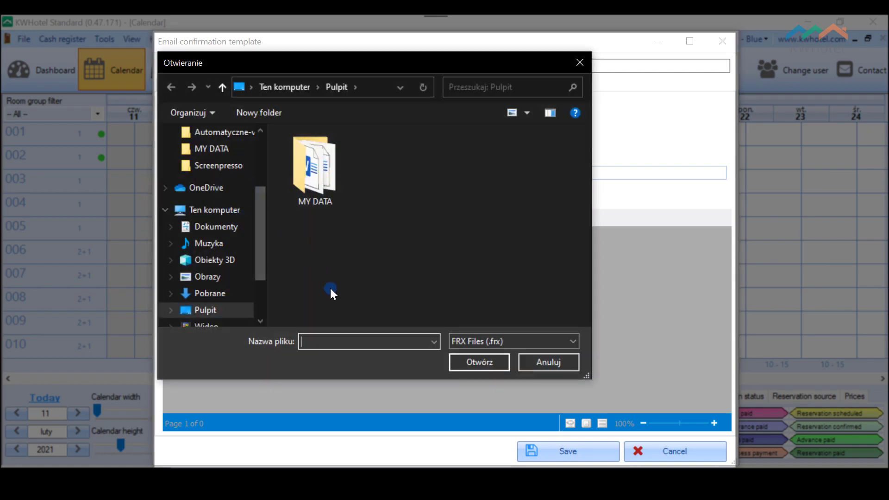
pyautogui.click(368, 87)
pyautogui.rightClick(369, 88)
pyautogui.click(399, 148)
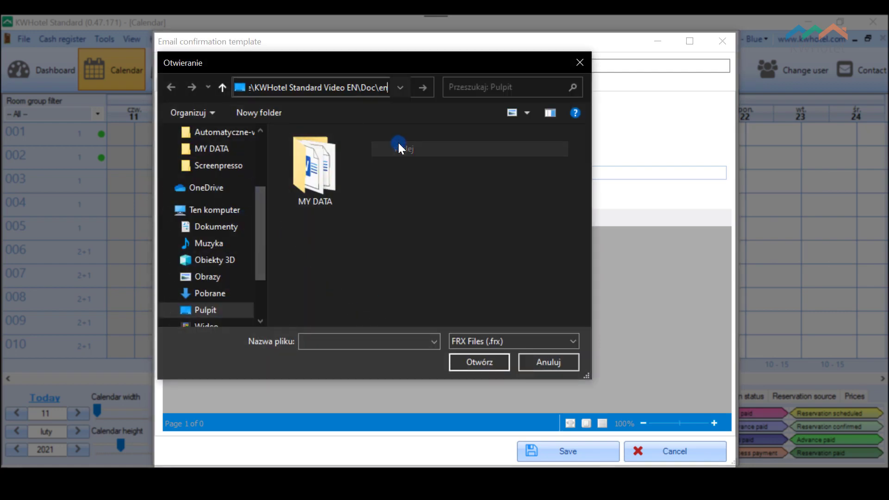
pyautogui.press('Return')
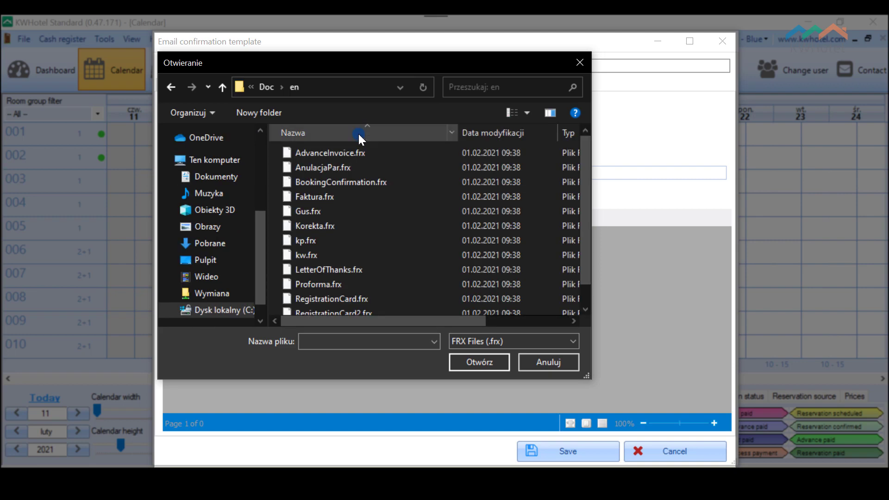
# Step: Attach BookingConfirmation.frx and save the My booking confirmation template
pyautogui.click(382, 183)
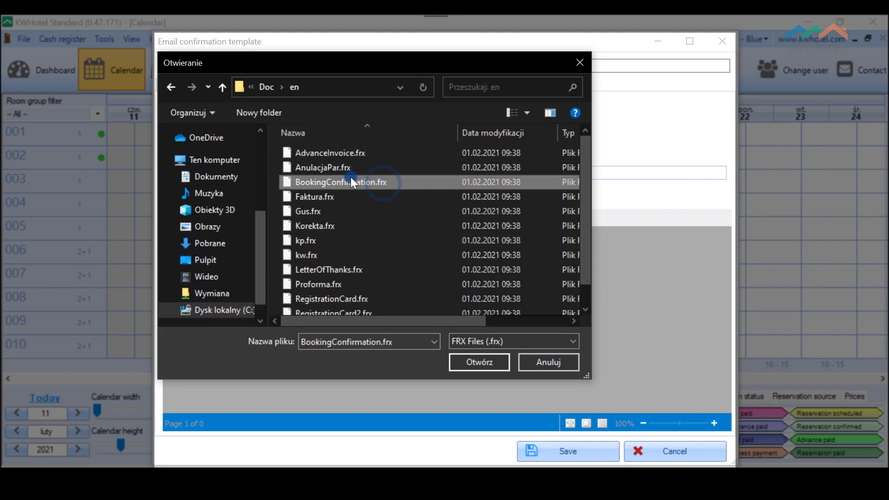
pyautogui.click(491, 362)
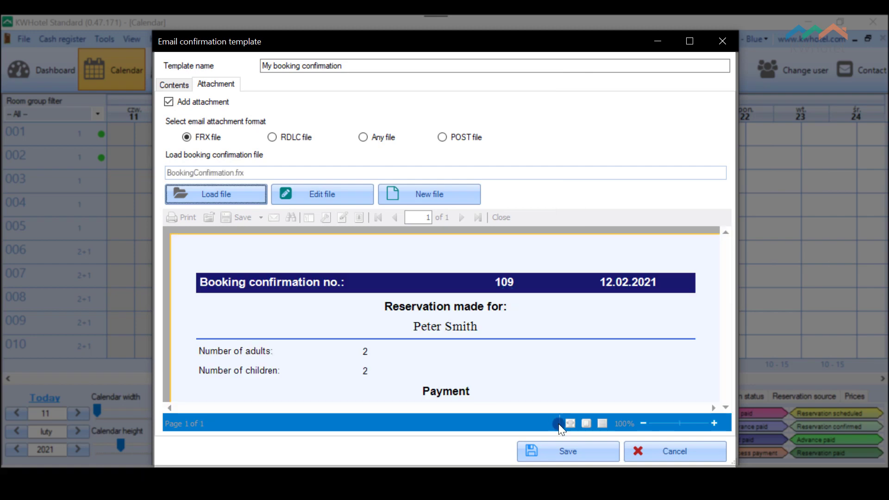
pyautogui.click(579, 449)
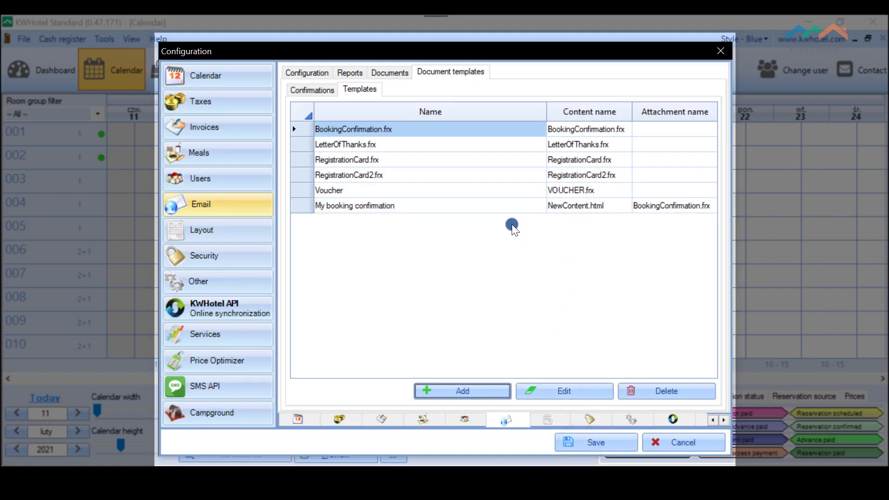
# Step: Edit My booking confirmation in Confirmations, keeping the existing wizard settings including sending when reservation is created
pyautogui.click(321, 88)
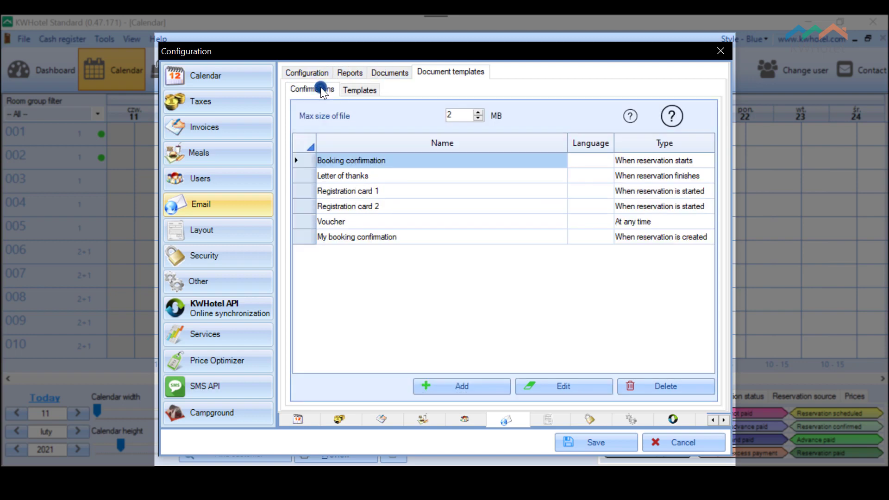
pyautogui.click(501, 240)
pyautogui.click(584, 387)
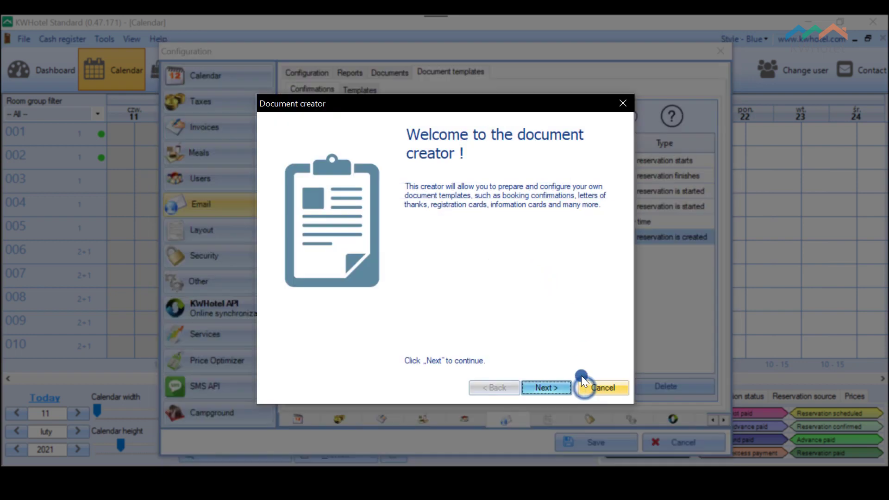
pyautogui.click(546, 387)
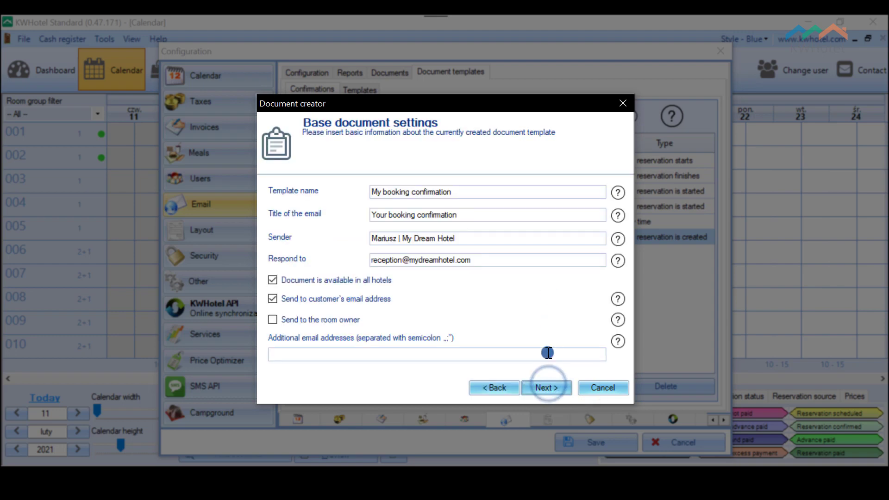
pyautogui.click(548, 387)
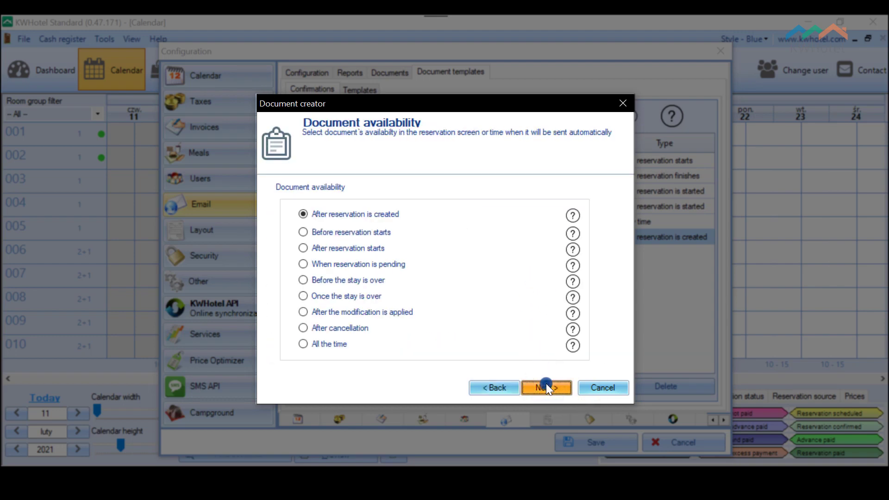
pyautogui.click(547, 387)
pyautogui.click(546, 386)
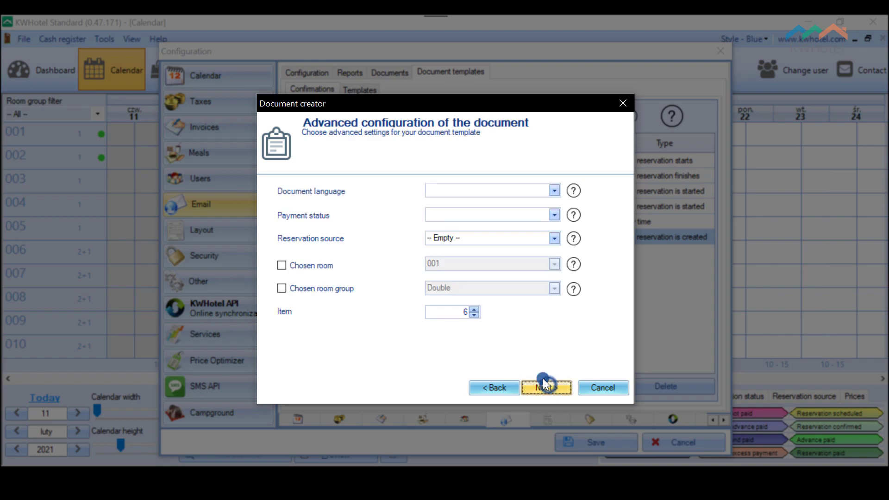
pyautogui.click(544, 386)
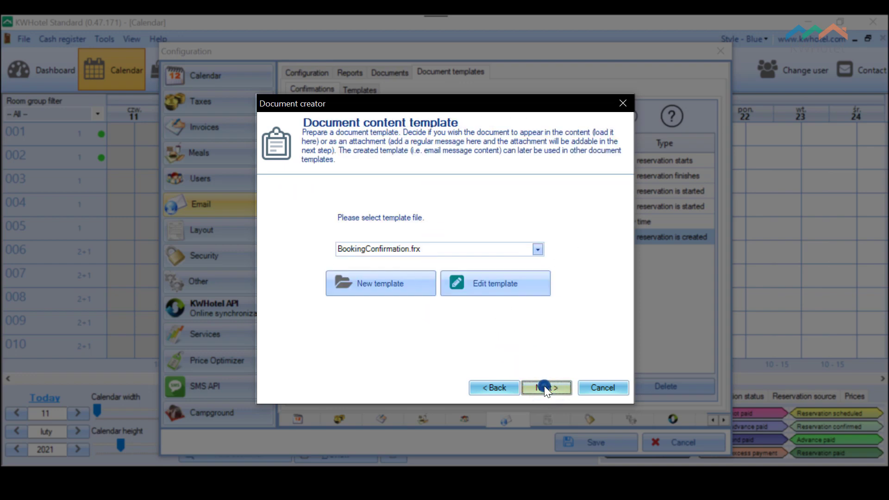
# Step: Pick the content template file from the list and save the wizard's configuration
pyautogui.click(532, 250)
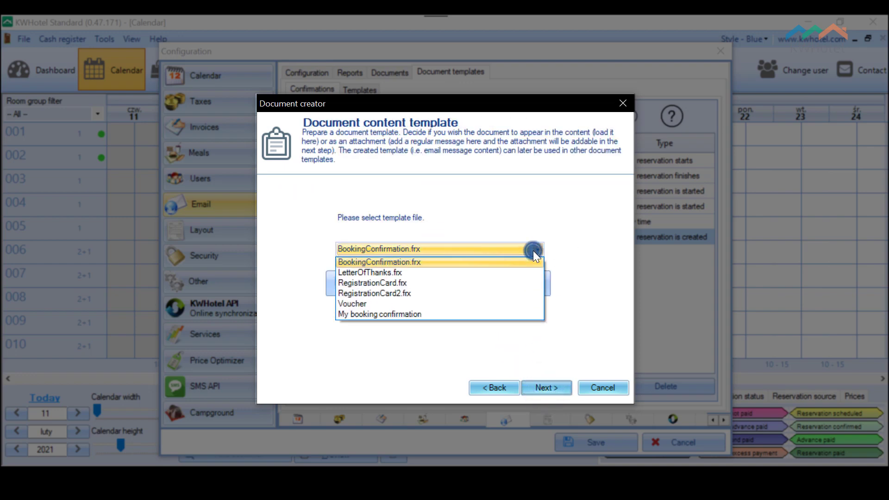
pyautogui.click(410, 314)
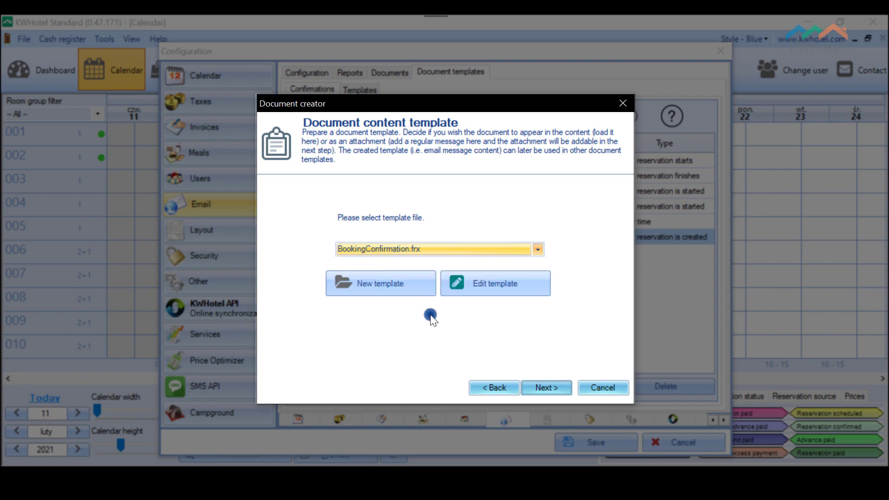
pyautogui.click(559, 387)
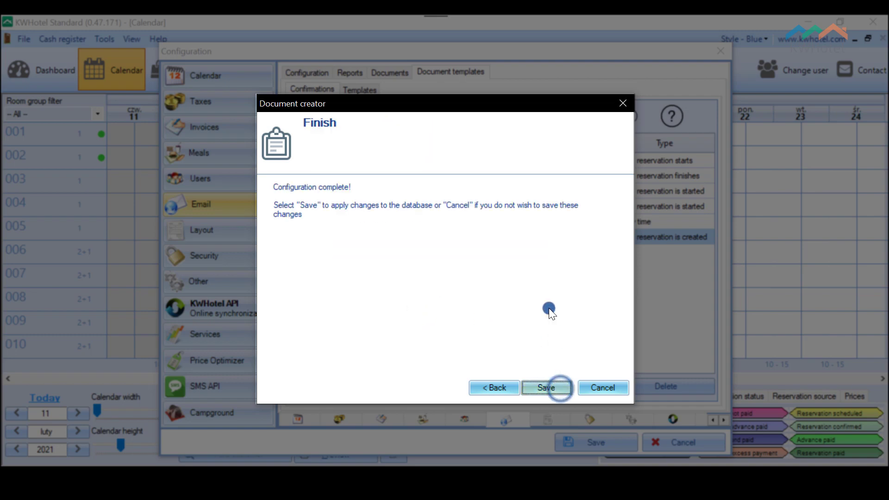
pyautogui.click(550, 384)
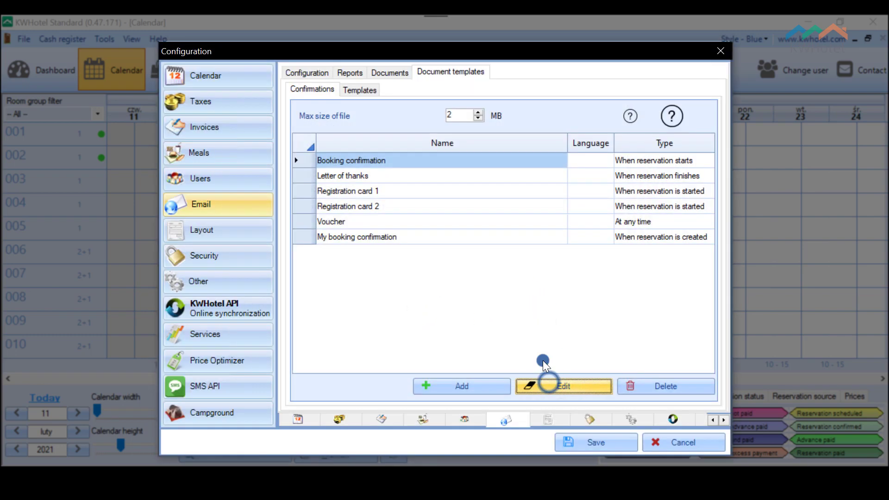
# Step: Save the configuration, then book room 002 for 12–14 February with the guest's name and e-mail
pyautogui.click(528, 239)
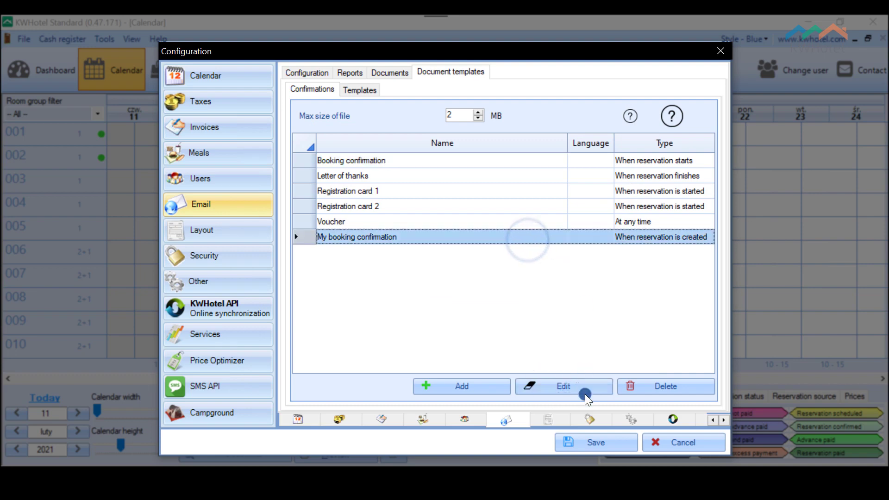
pyautogui.click(585, 446)
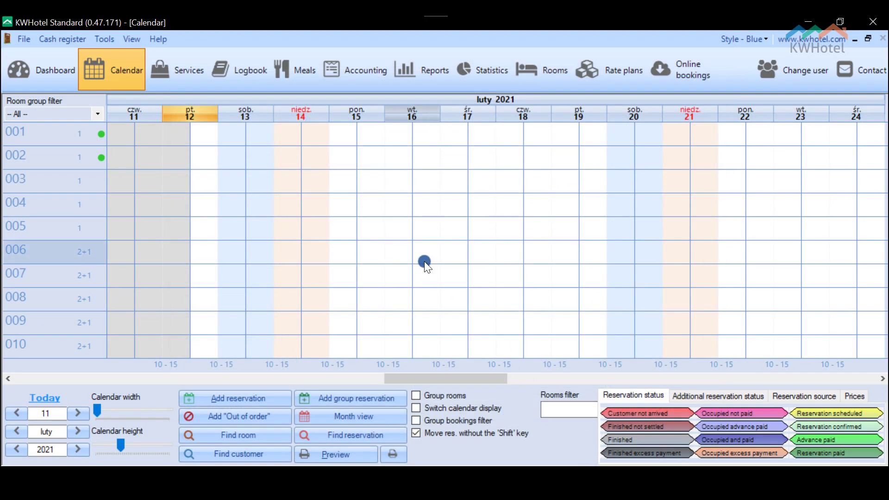
pyautogui.moveTo(203, 158); pyautogui.dragTo(274, 160)
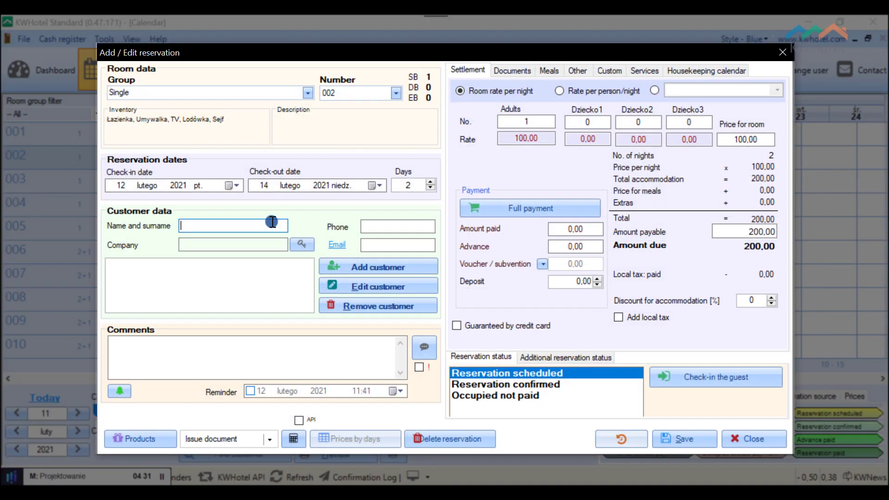
pyautogui.click(375, 242)
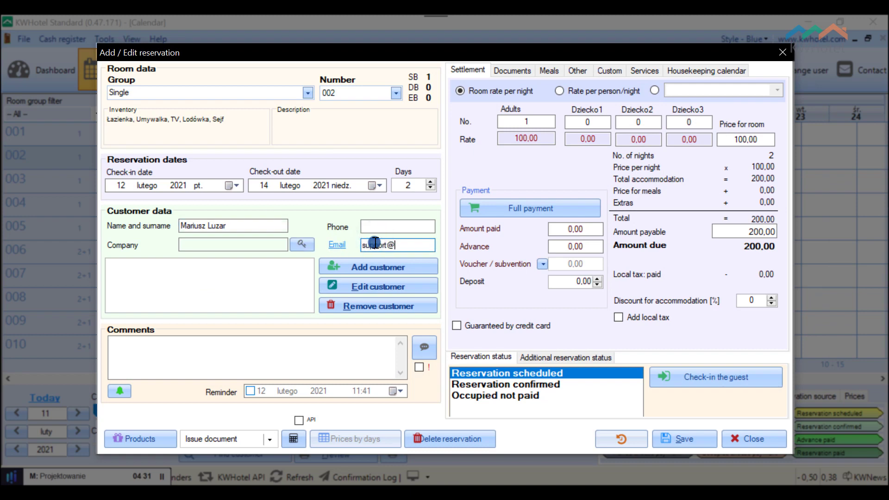
pyautogui.click(691, 440)
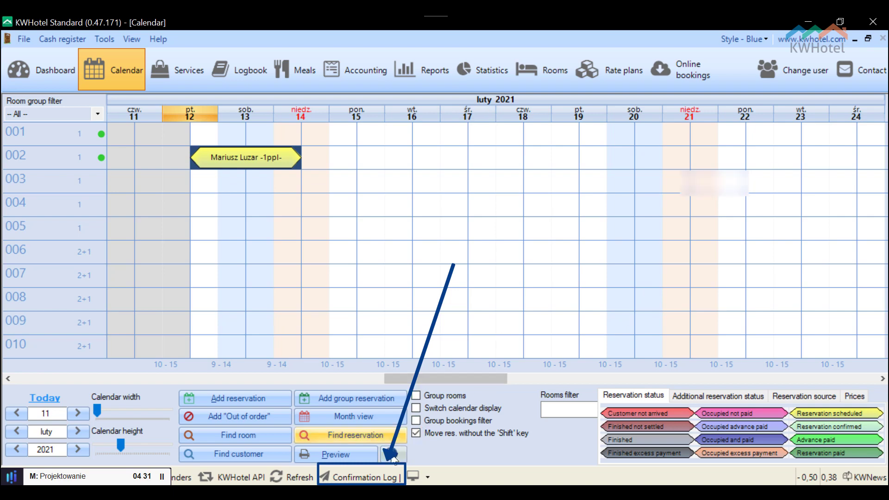
pyautogui.click(367, 477)
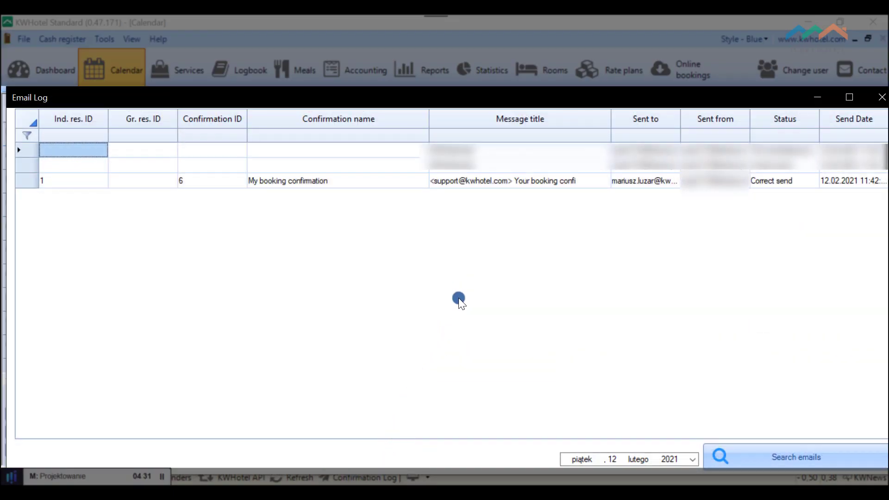
pyautogui.click(507, 183)
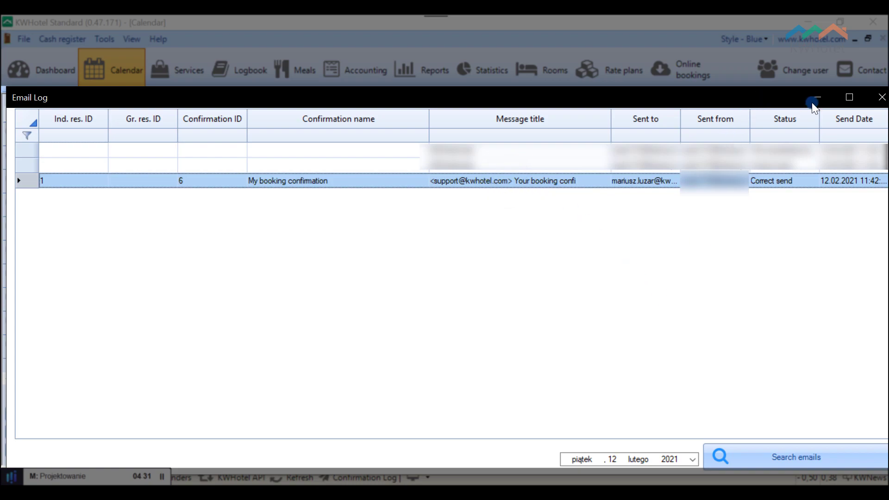
pyautogui.click(881, 96)
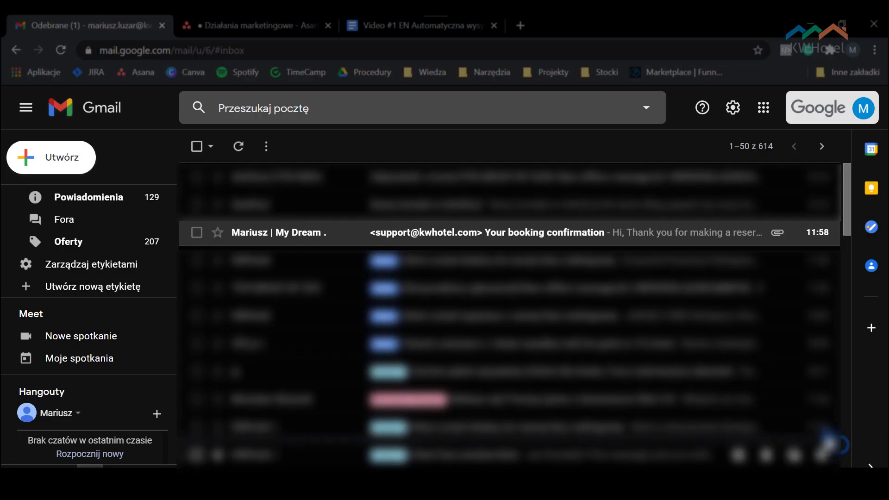
# Step: Open the 'Your booking confirmation' email in Gmail and scroll down to the attached PDF
pyautogui.click(483, 236)
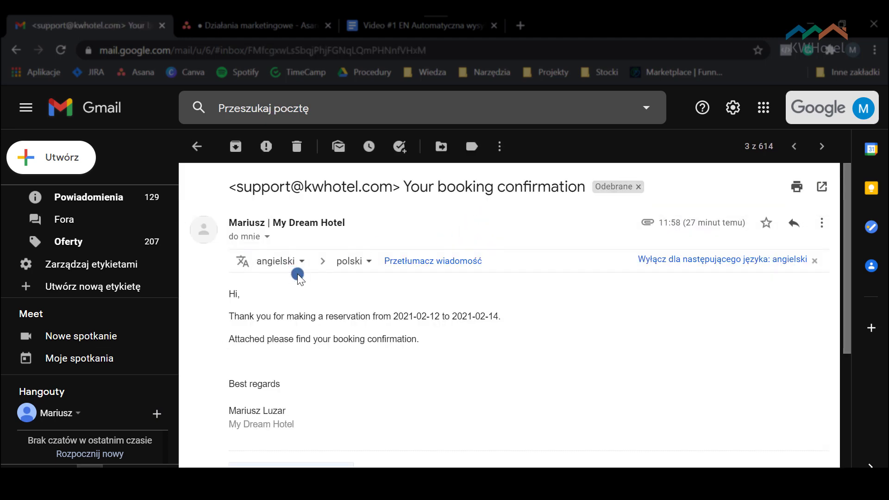
pyautogui.scroll(-5, 319, 279)
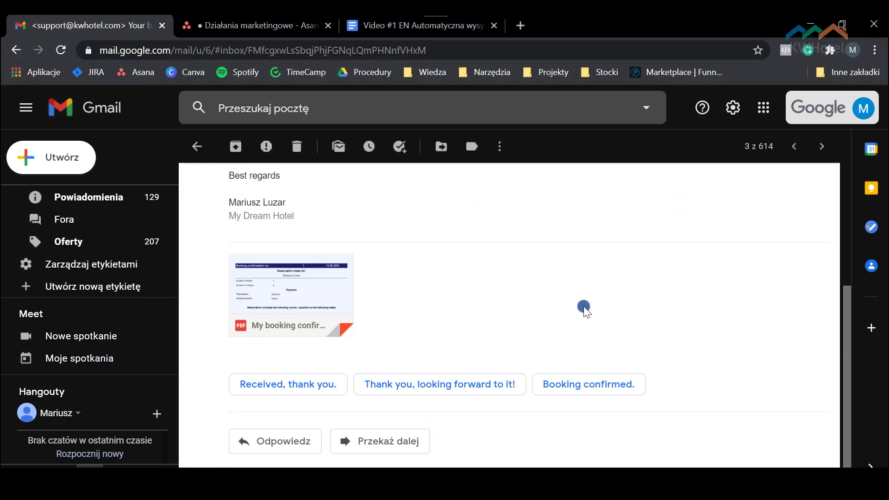